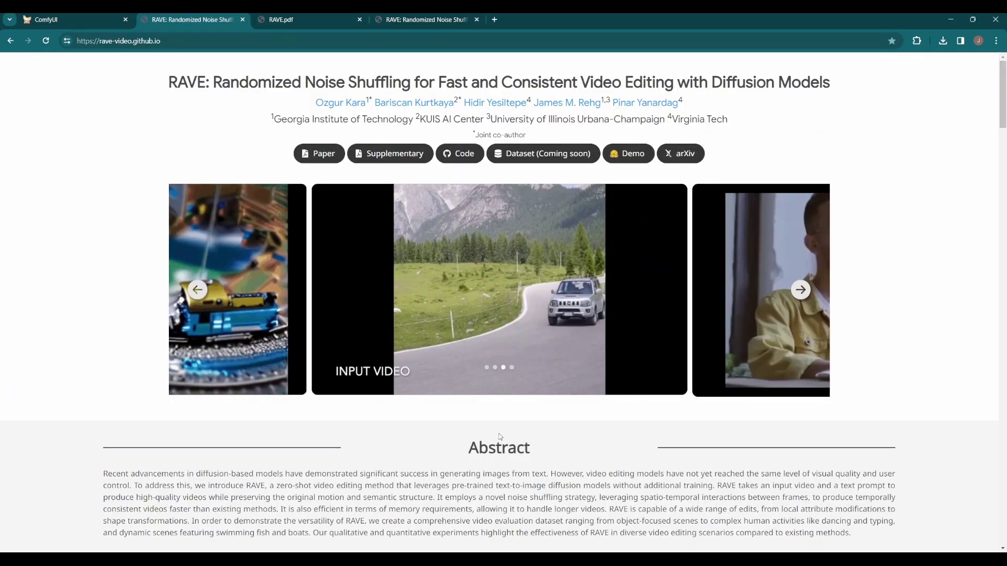
Look over the RAVE project page and examine the nodes of the finished RAVE video workflow.
scroll(500, 436, down, 8)
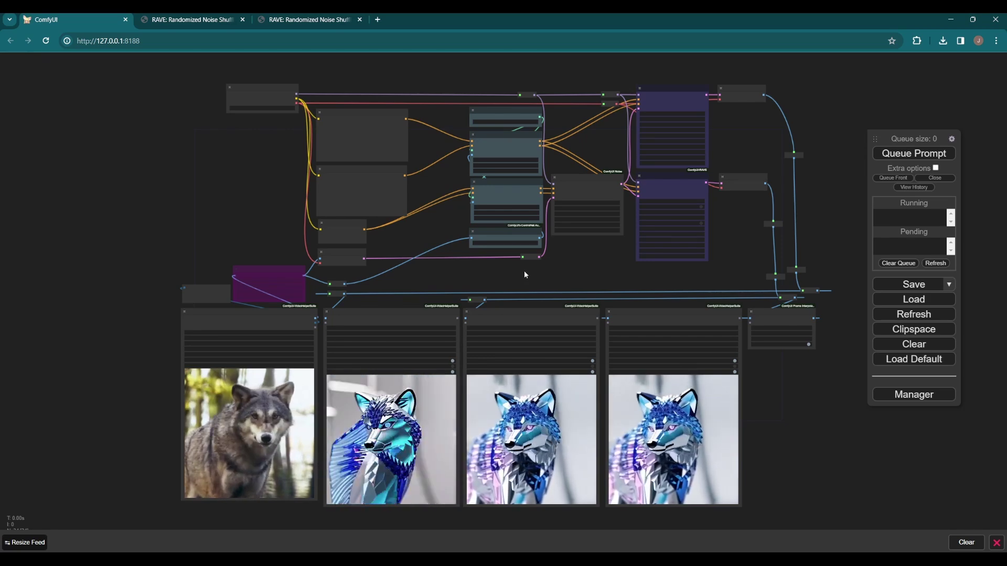
scroll(425, 229, up, 4)
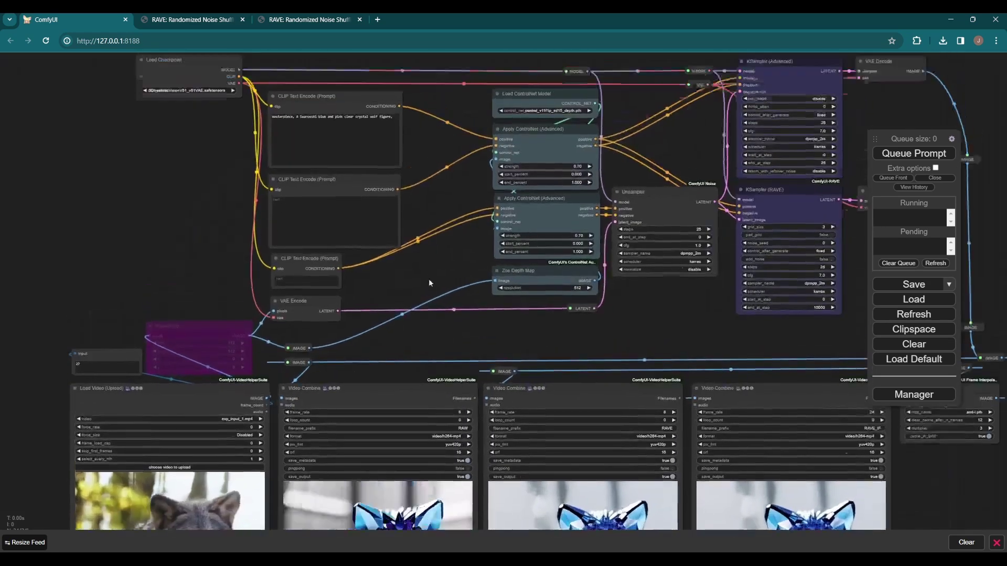
drag(429, 292, 390, 312)
scroll(436, 303, up, 1)
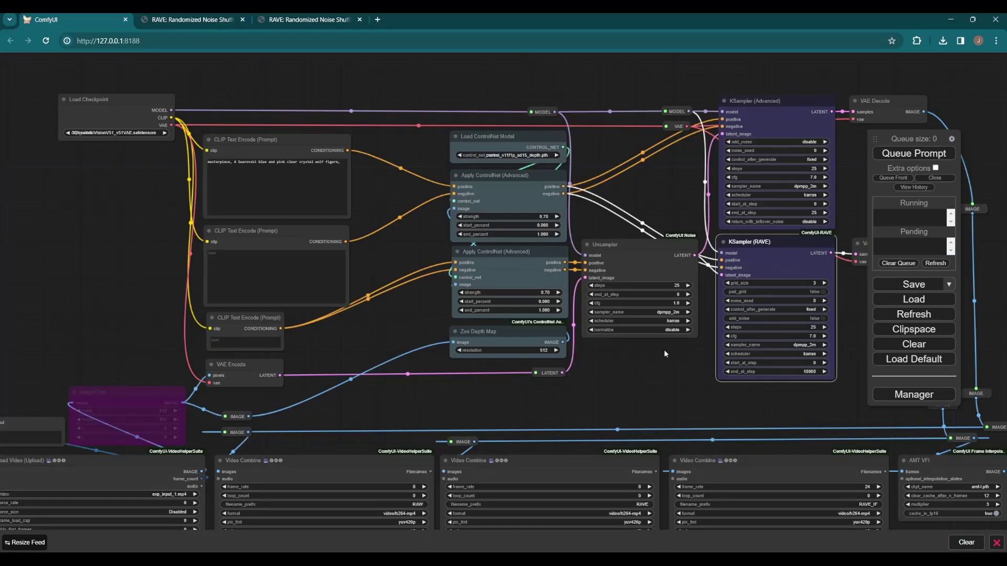
drag(660, 353, 521, 348)
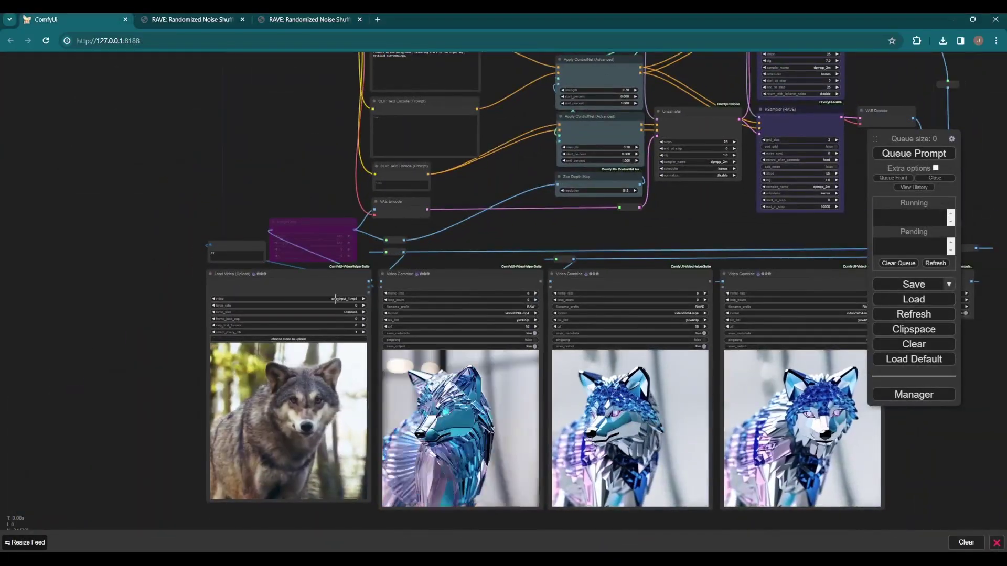
Load JanRT_final_00011.mp4 as the input video in the Load Video (Upload) node.
click(336, 299)
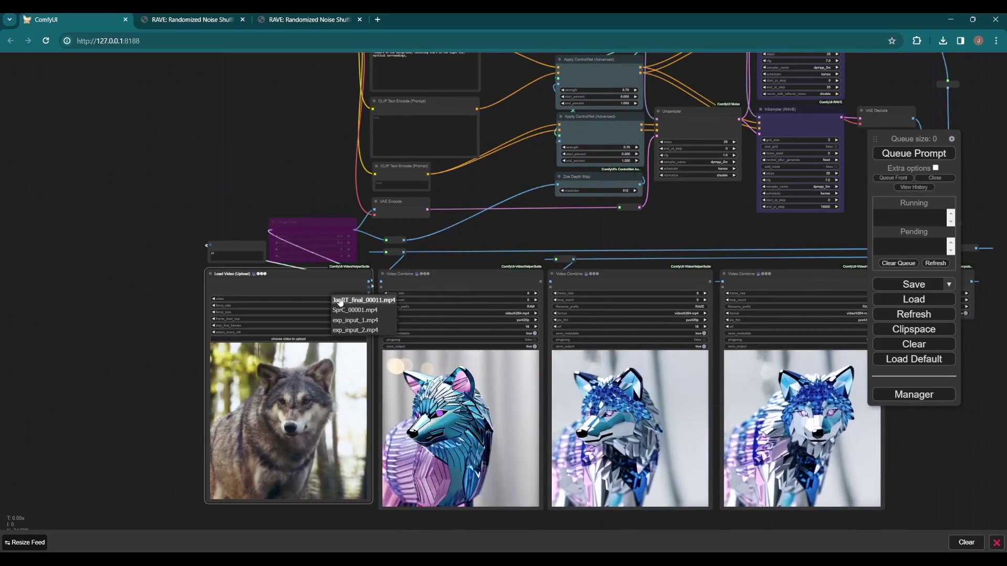
click(341, 301)
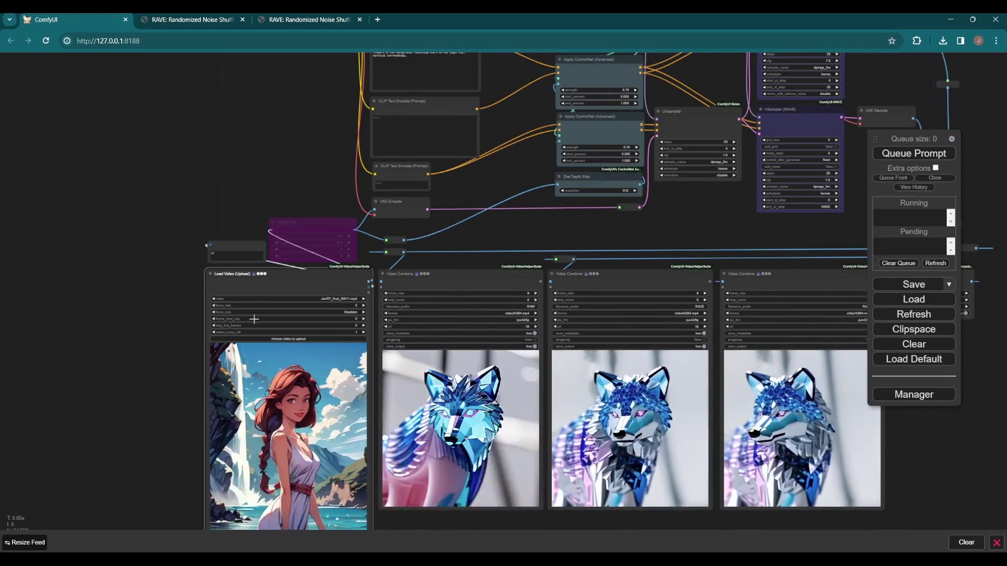
drag(162, 350, 137, 247)
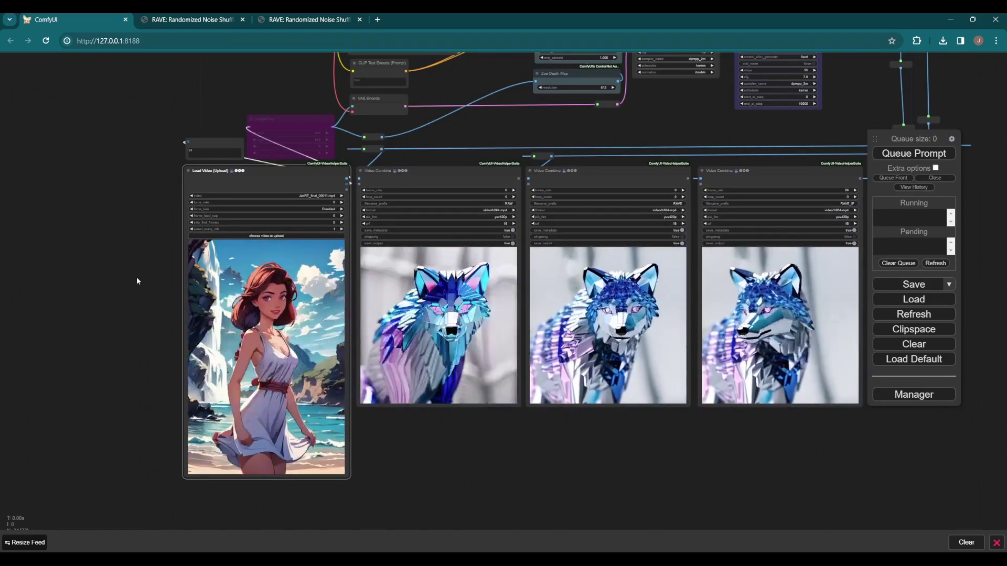
Examine the positive prompt and the bypassed image crop node above the input video.
drag(196, 108, 152, 357)
click(346, 205)
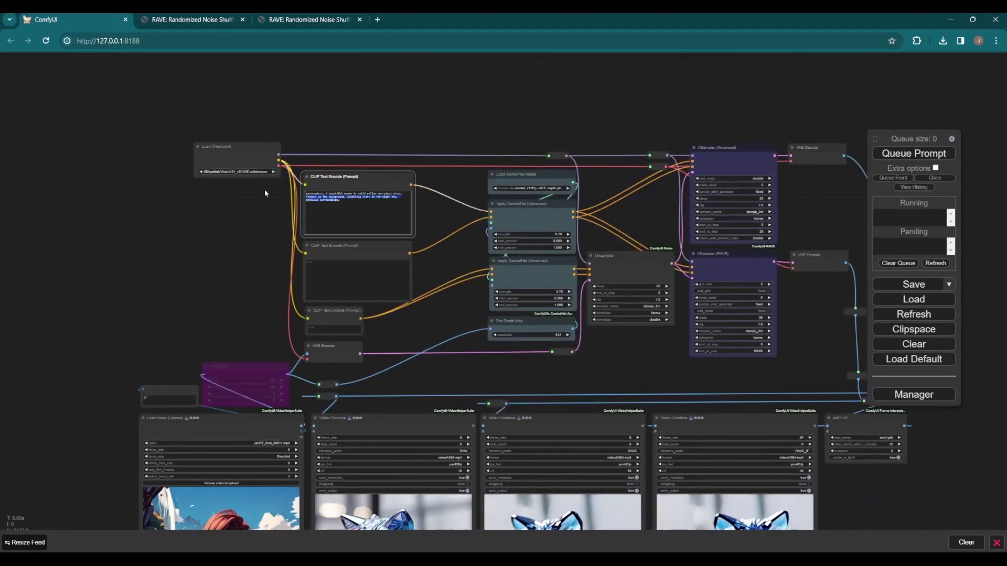
scroll(238, 227, up, 4)
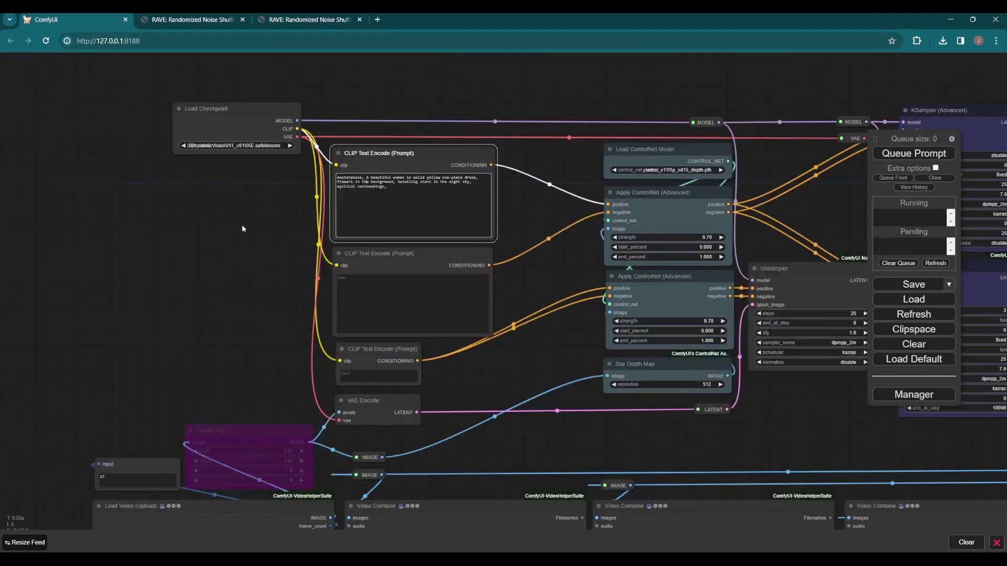
scroll(241, 224, down, 8)
scroll(198, 227, up, 1)
drag(199, 226, 207, 170)
click(223, 249)
scroll(259, 259, up, 4)
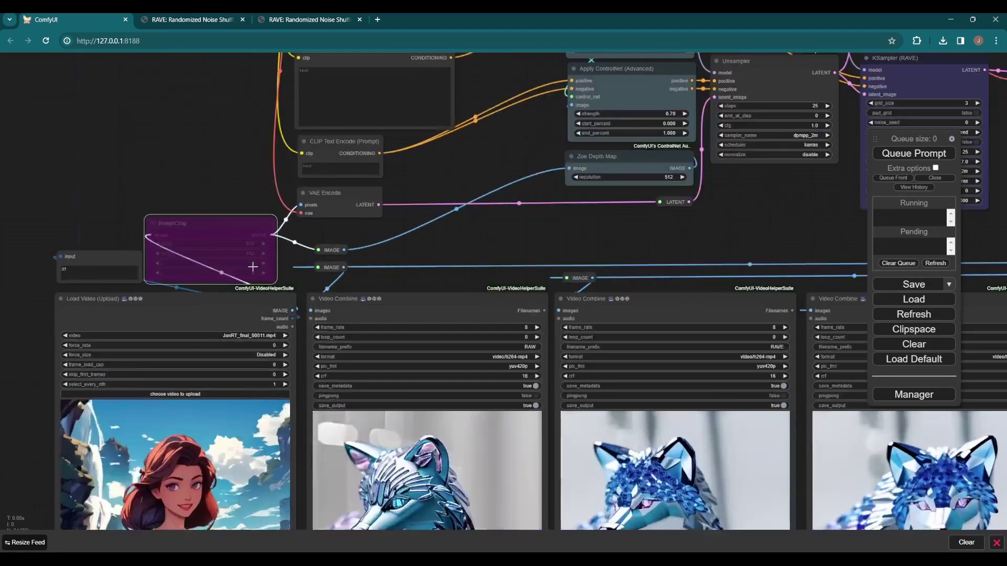
scroll(259, 259, down, 4)
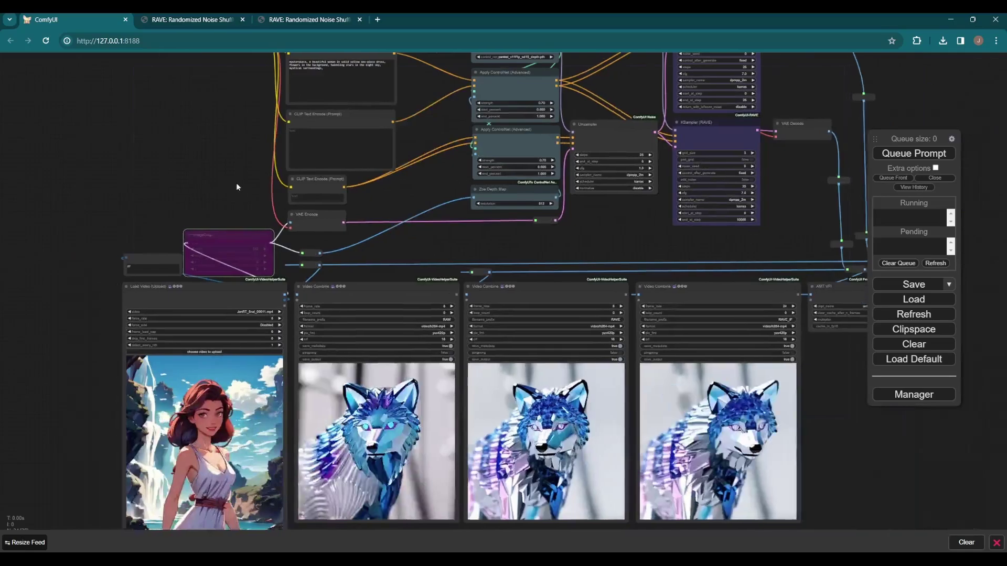
Queue the workflow for generation and sync the previews of the input and output videos.
drag(243, 190, 244, 221)
click(250, 203)
scroll(250, 203, down, 1)
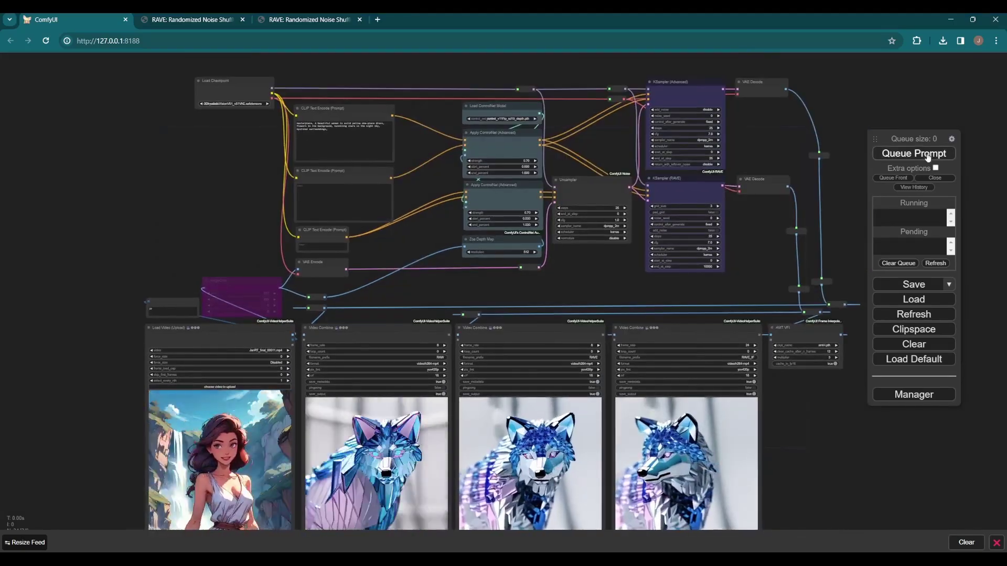
click(924, 155)
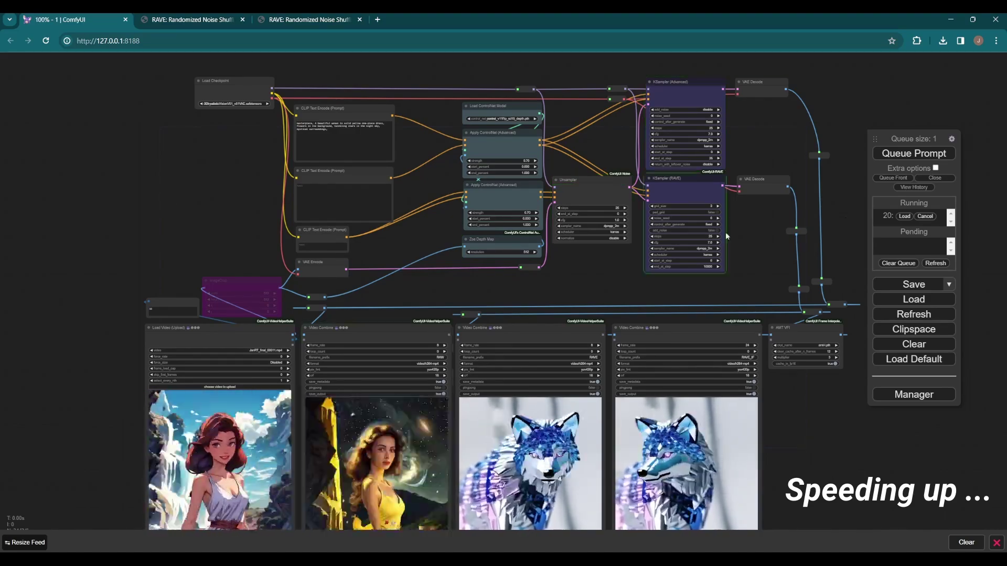
drag(182, 288, 193, 175)
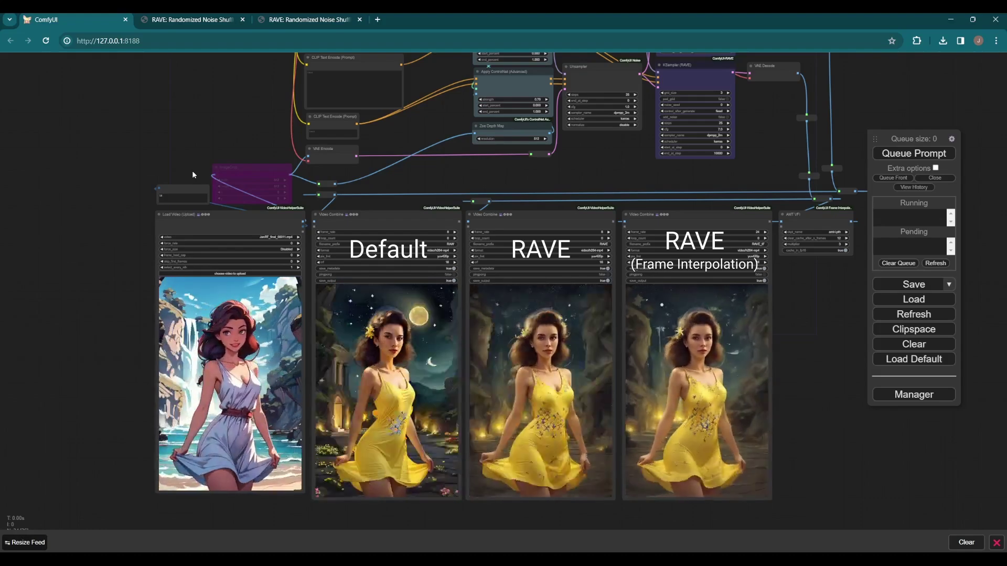
right_click(208, 260)
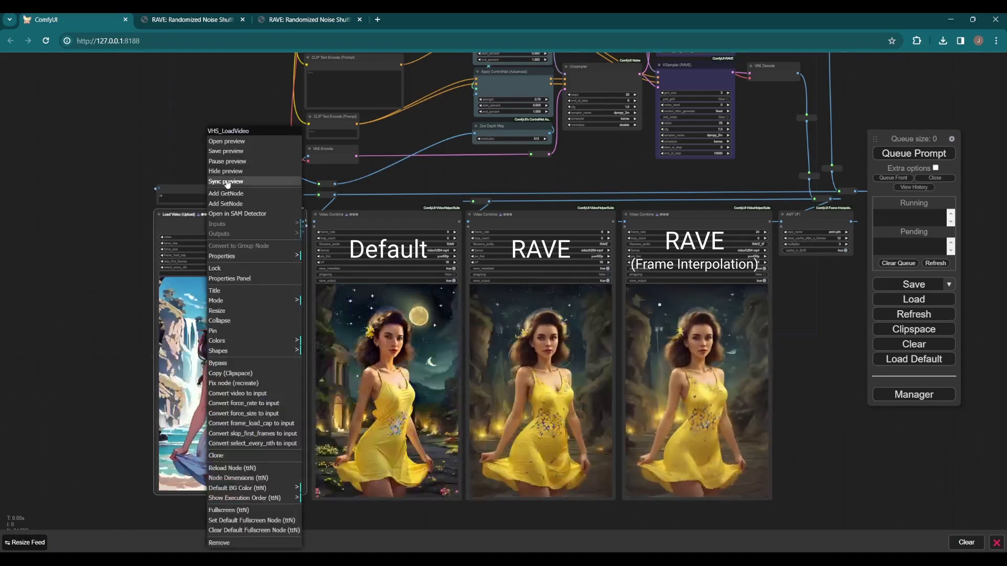
click(226, 193)
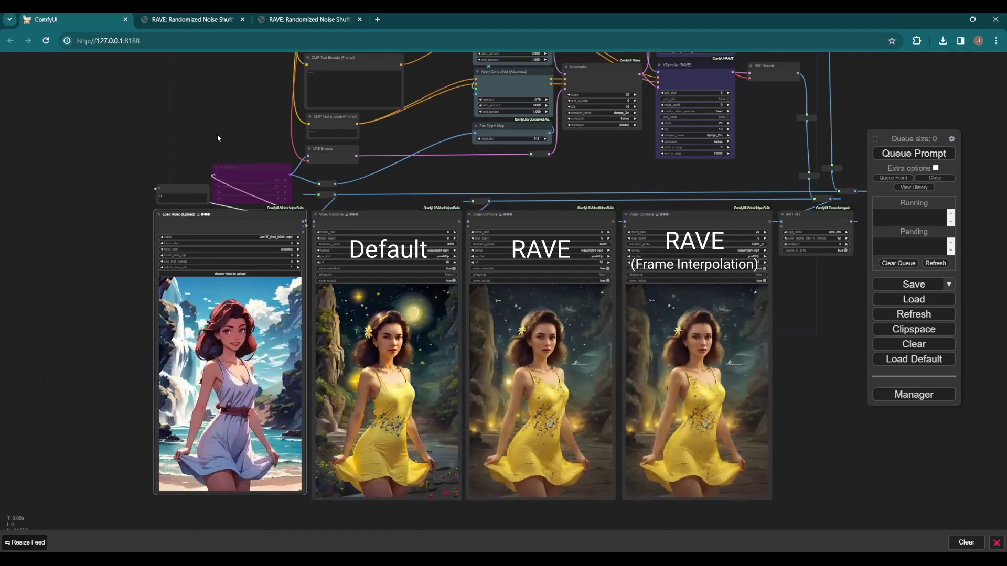
Add a Load Checkpoint node (CheckpointLoaderSimple) to the empty canvas.
double_click(257, 171)
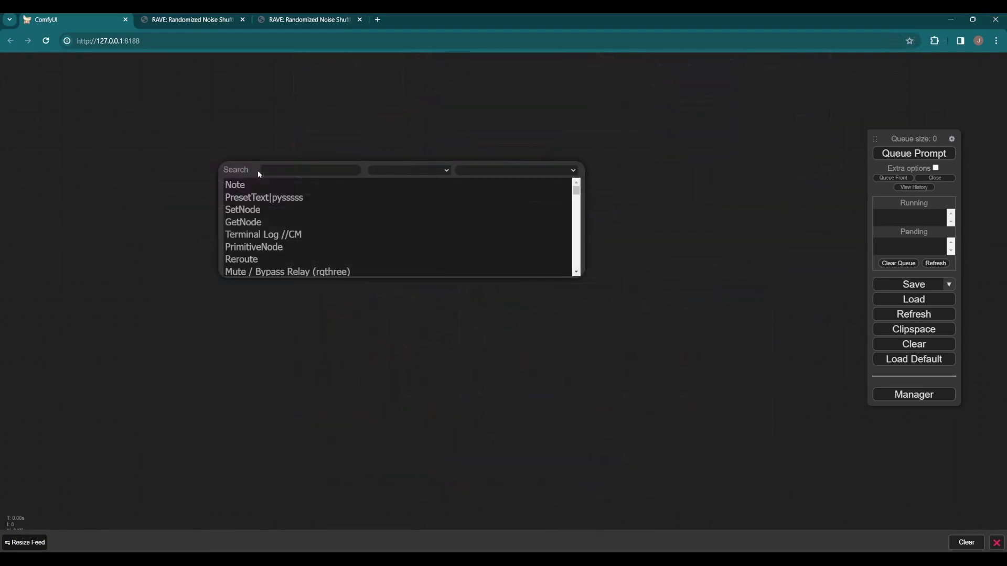
text(check)
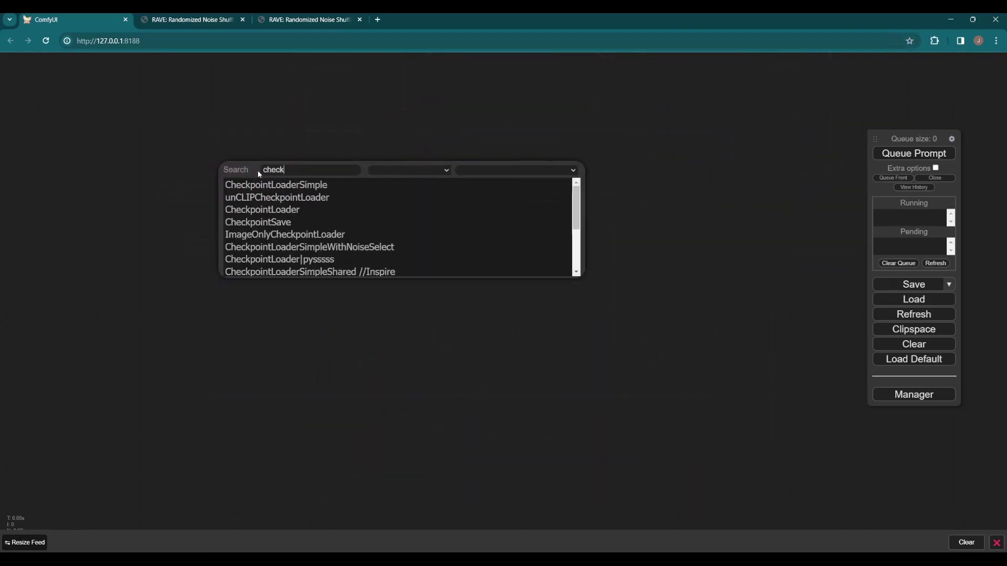
click(265, 184)
Extend the checkpoint's MODEL and VAE outputs with one reroute node each, placed far along the graph.
drag(295, 172, 620, 173)
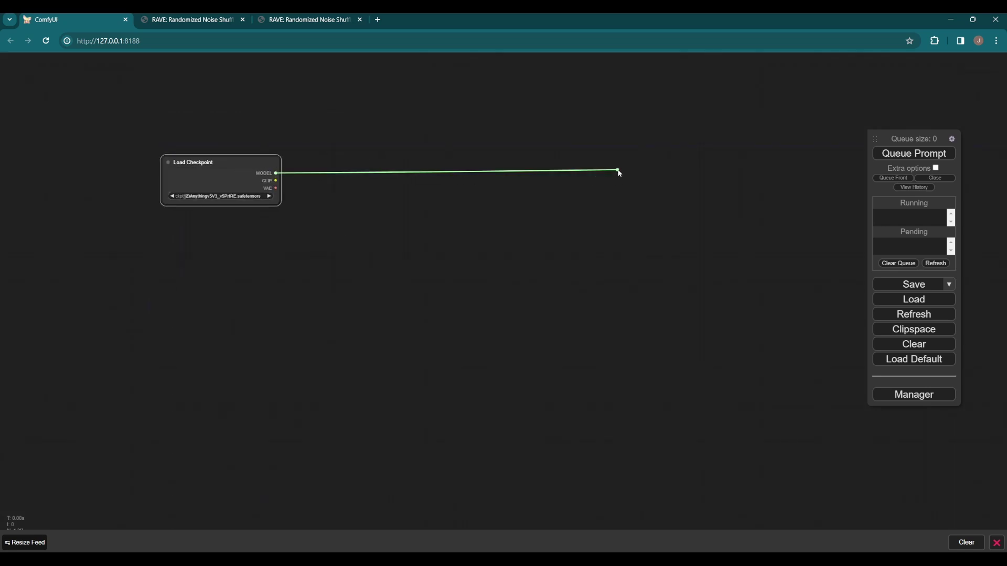
click(654, 194)
drag(275, 188, 644, 170)
click(638, 218)
click(415, 261)
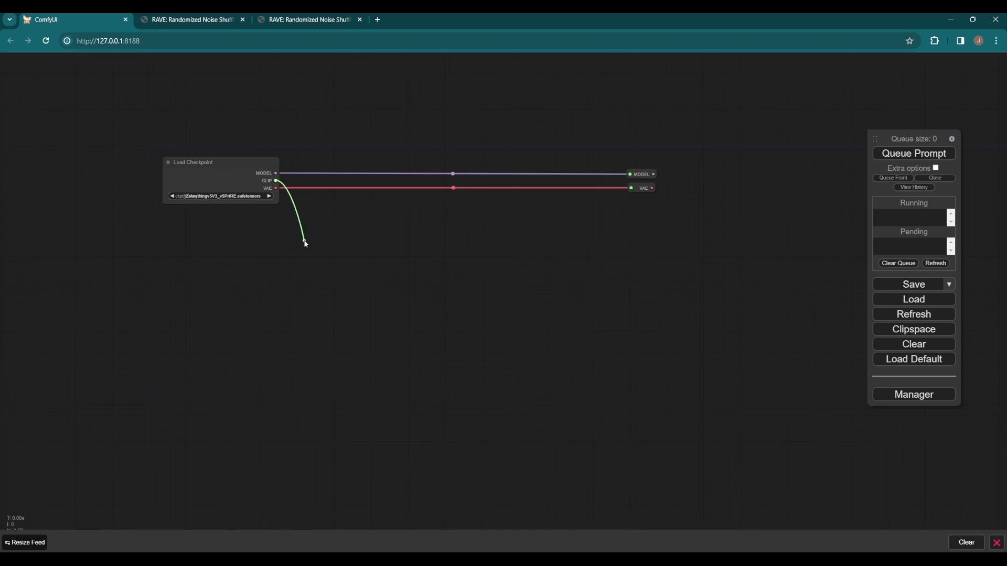
Add two CLIP Text Encode (Prompt) nodes fed by the checkpoint's CLIP output and stack them vertically.
drag(276, 180, 302, 231)
click(326, 276)
drag(303, 327, 304, 327)
click(331, 360)
drag(369, 326, 369, 331)
drag(472, 294, 491, 233)
click(399, 177)
drag(523, 288, 457, 288)
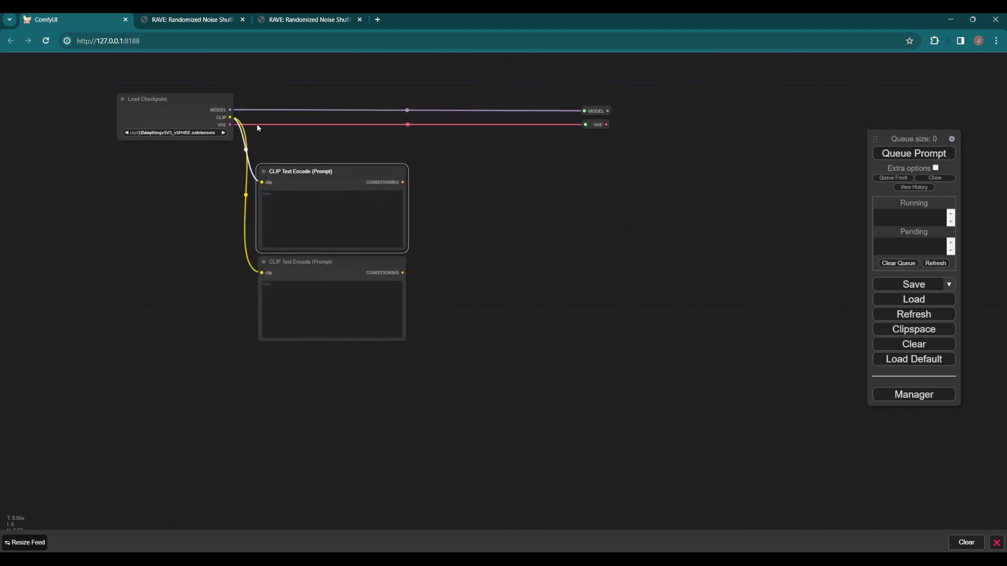
Add an Apply ControlNet (Advanced) node with a Load ControlNet Model node connected to its control_net input.
double_click(500, 203)
text(control)
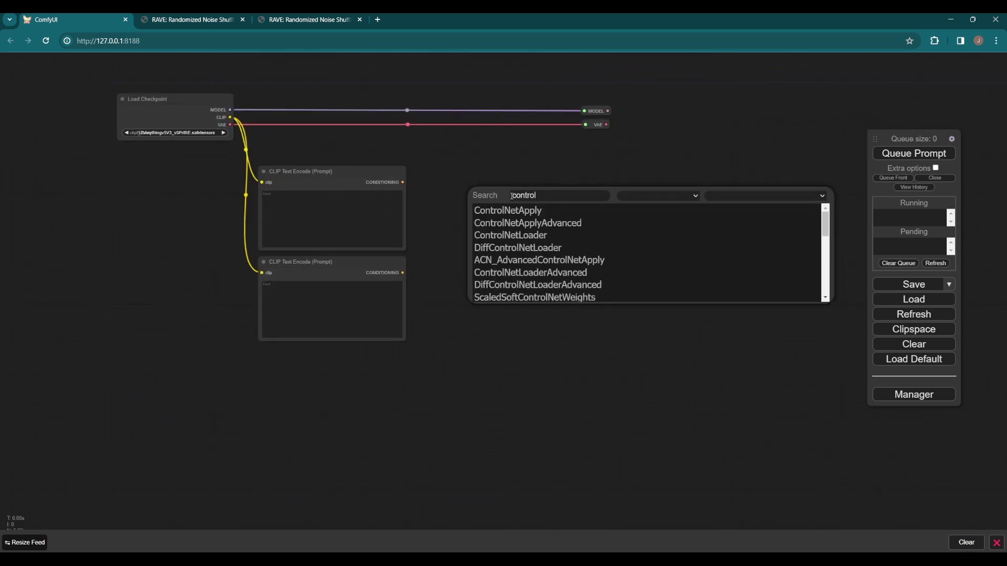
click(524, 223)
drag(553, 198, 478, 159)
click(516, 209)
drag(553, 222, 553, 215)
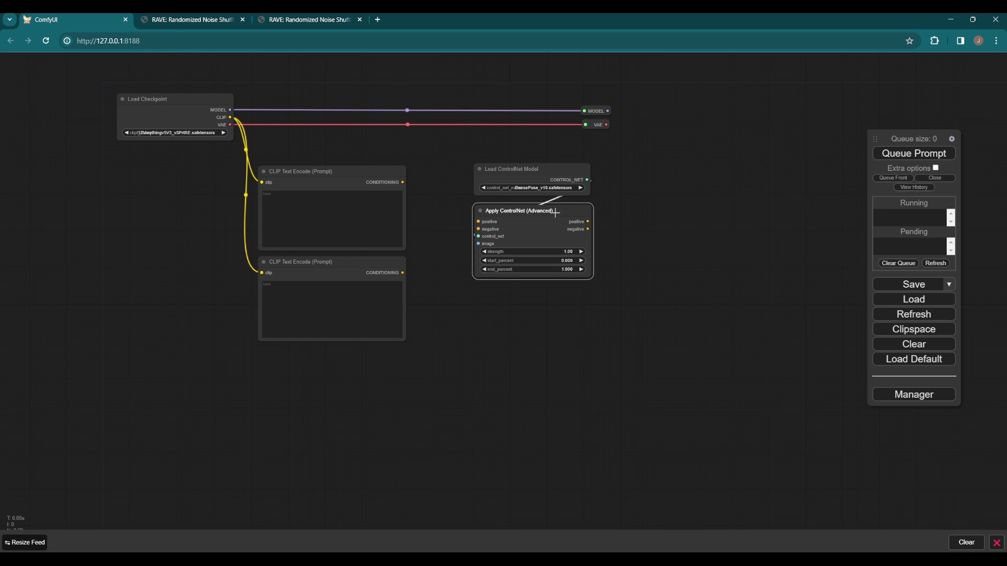
Set the Load ControlNet Model node to control_v11f1p_sd15_depth.pth.
click(543, 187)
scroll(603, 220, down, 1)
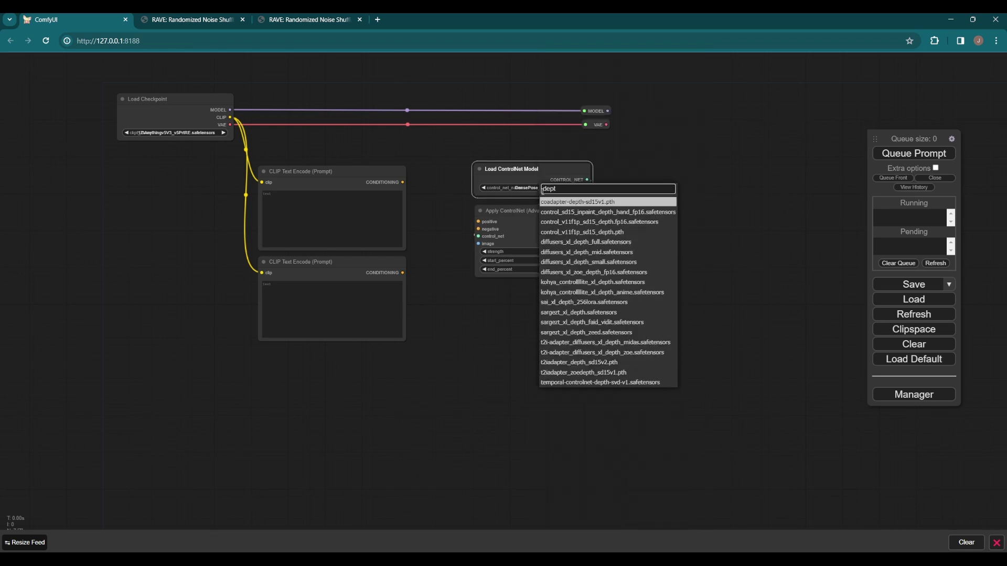
click(607, 233)
drag(596, 297, 622, 269)
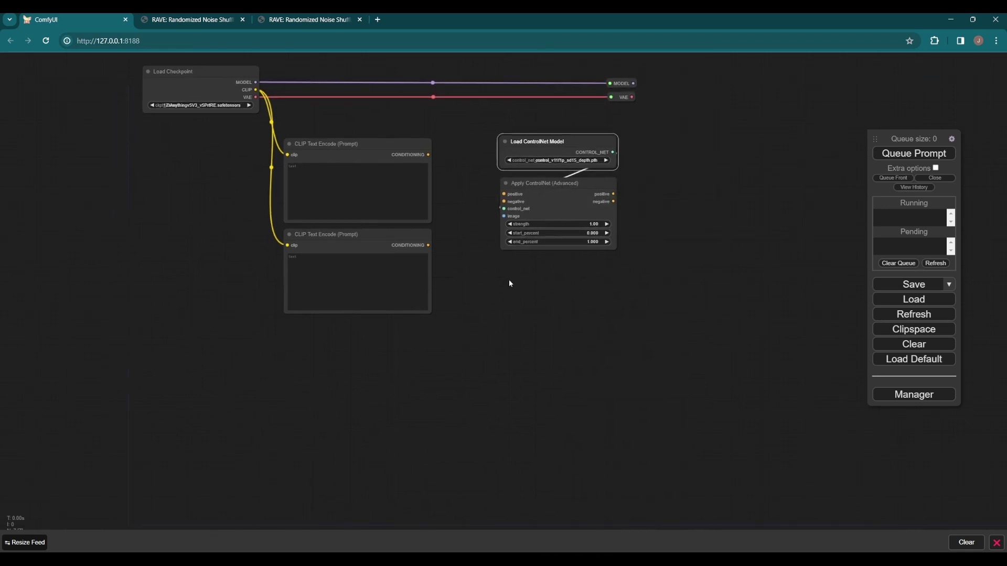
Connect the upper and lower prompt nodes to the Apply ControlNet node's positive and negative inputs respectively.
drag(427, 155, 503, 194)
drag(428, 245, 503, 202)
click(509, 300)
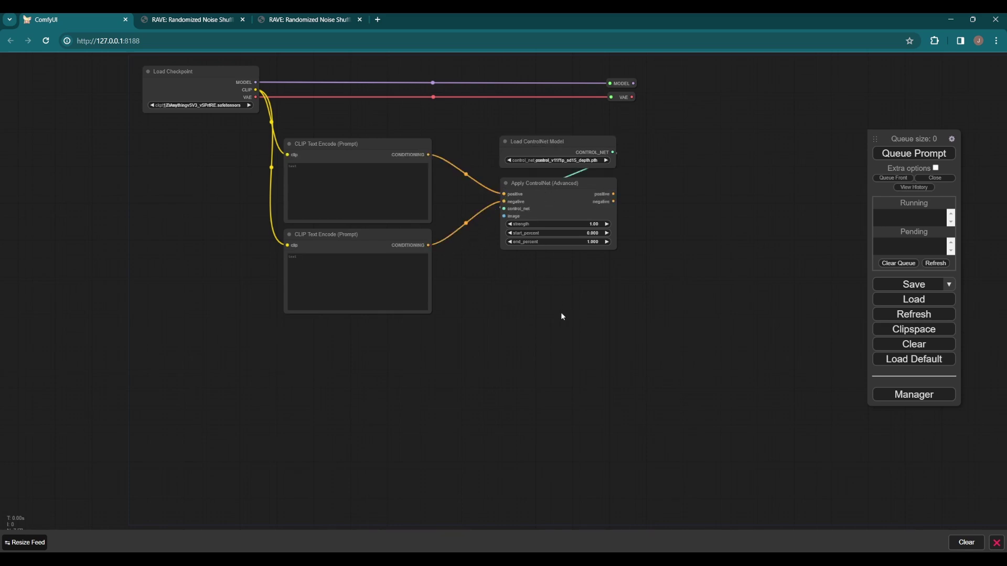
drag(558, 307, 545, 293)
Add a third CLIP Text Encode (Prompt) node from the checkpoint's CLIP output, below the other two.
drag(240, 66, 278, 288)
click(304, 329)
drag(350, 301, 331, 299)
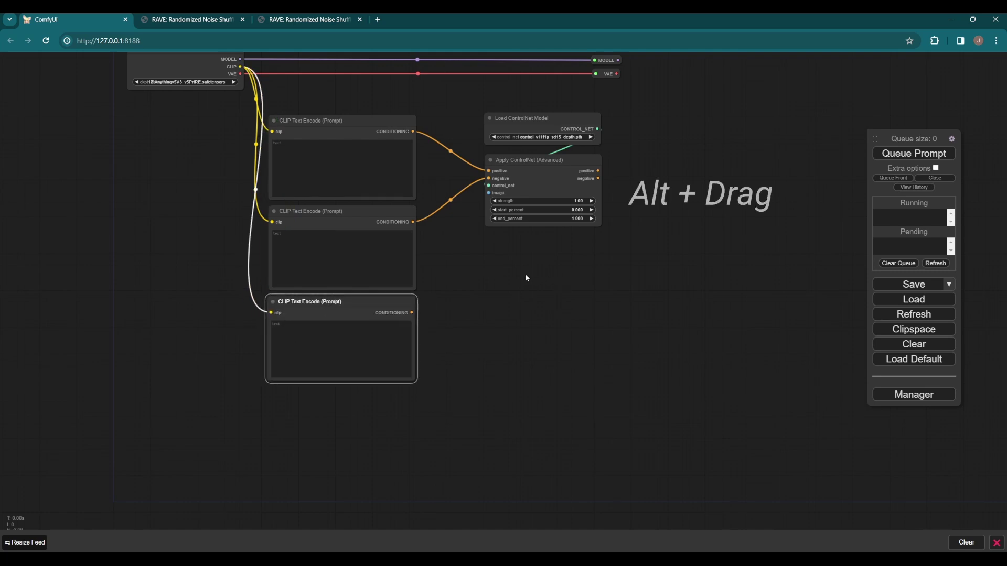
Duplicate the Apply ControlNet (Advanced) node and feed the copy with the shrunken third prompt as positive and negative plus the ControlNet model.
drag(537, 180, 539, 257)
drag(413, 379, 491, 253)
drag(342, 313, 492, 260)
click(524, 346)
drag(597, 129, 490, 267)
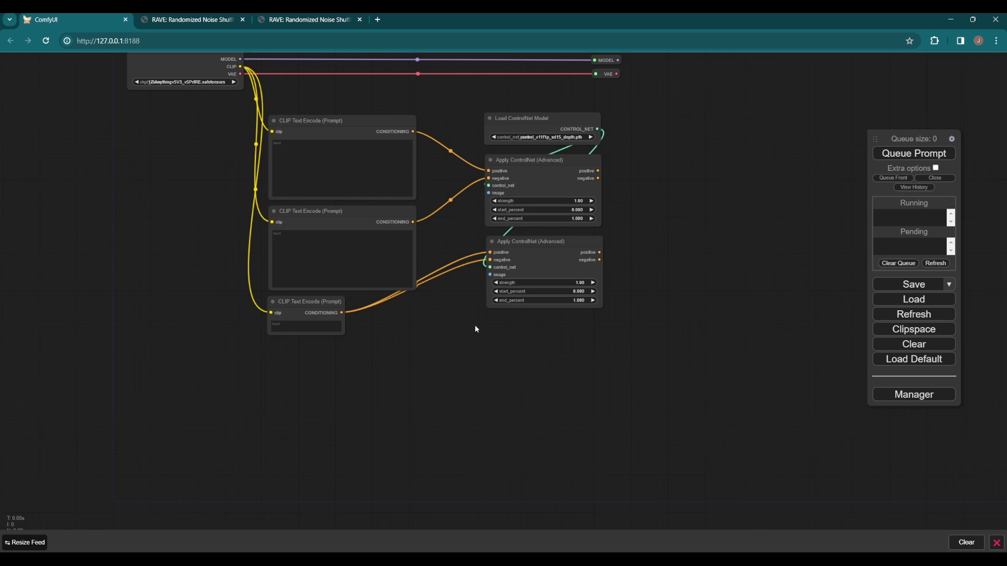
Add a VHS_LoadVideo node in the empty space below the prompt nodes.
scroll(467, 344, down, 1)
drag(492, 352, 544, 362)
drag(435, 359, 506, 307)
double_click(317, 331)
text(vhs)
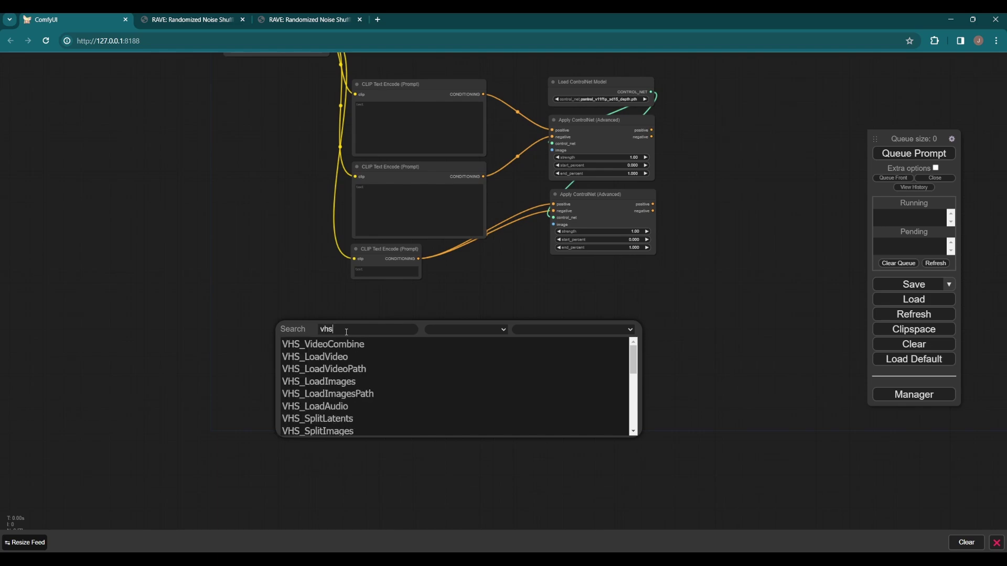
click(329, 355)
drag(328, 365, 352, 272)
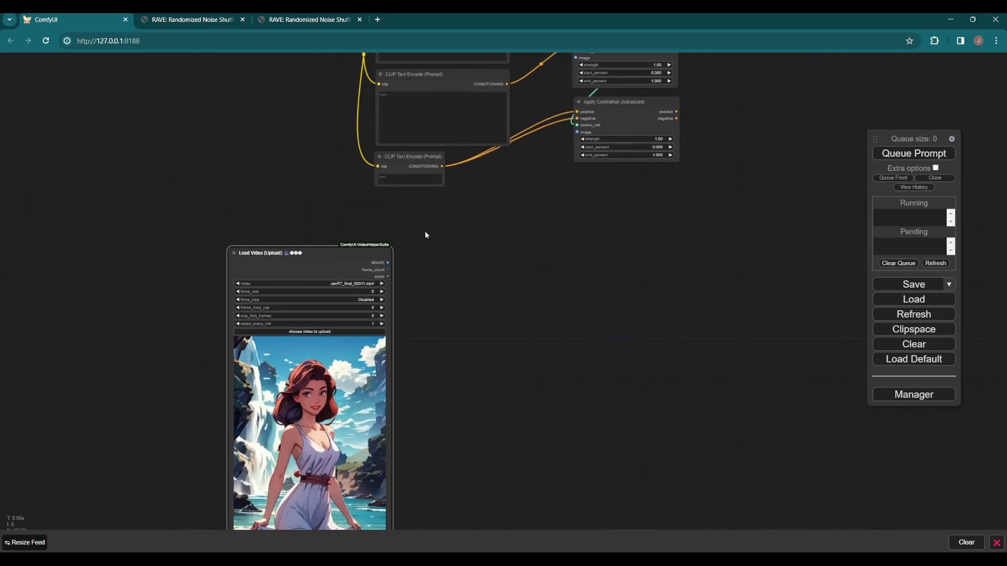
Hide the video preview in the Load Video (Upload) node.
drag(425, 232, 463, 215)
right_click(361, 346)
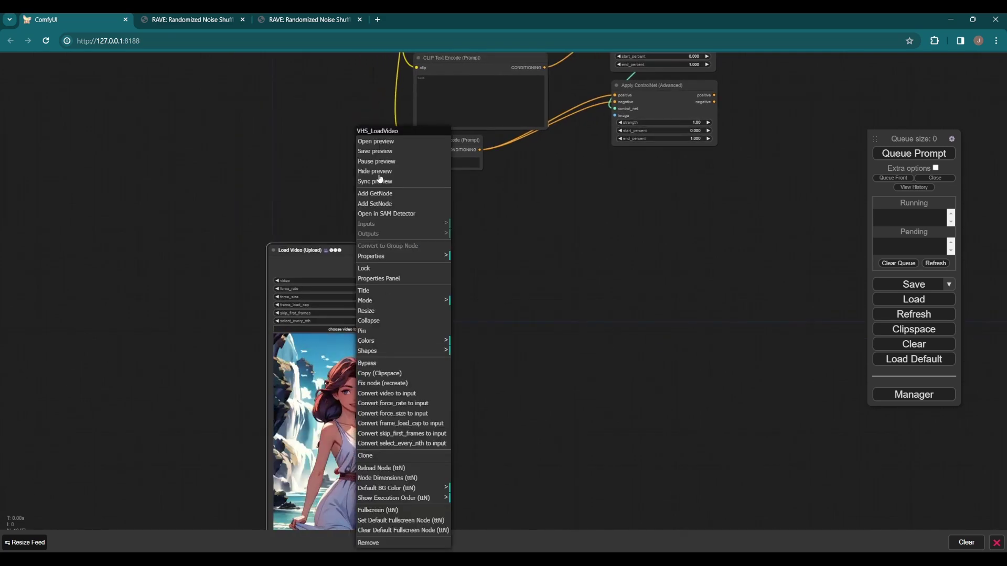
click(443, 171)
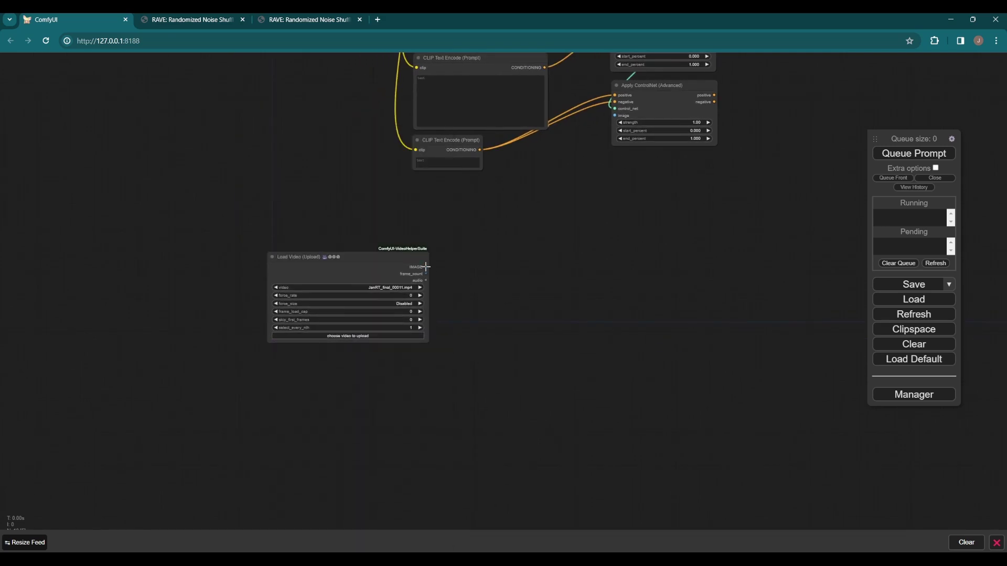
Add an ImageCrop node from the Load Video node's IMAGE output and bypass it.
double_click(384, 208)
drag(425, 267, 351, 193)
click(410, 235)
text(crop)
key(Return)
key(ctrl+b)
Attach a display node to the Load Video node's frame_count output and place it beside the crop node.
drag(426, 274, 282, 208)
click(286, 227)
text(disp)
click(310, 247)
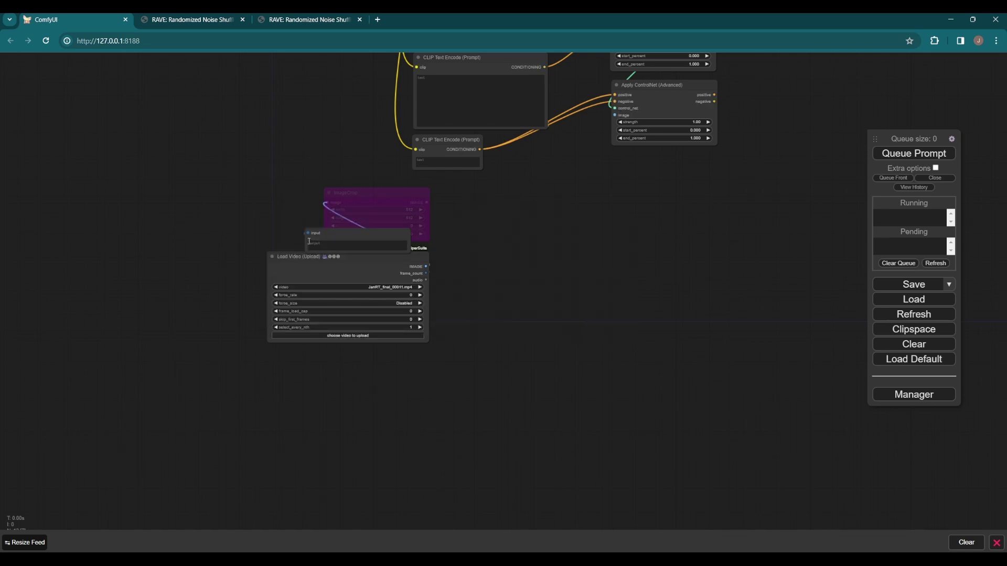
drag(329, 234, 289, 222)
click(435, 265)
Add a VAE Encode node fed by the Load Video node's IMAGE output, beside the crop node.
drag(466, 277, 391, 296)
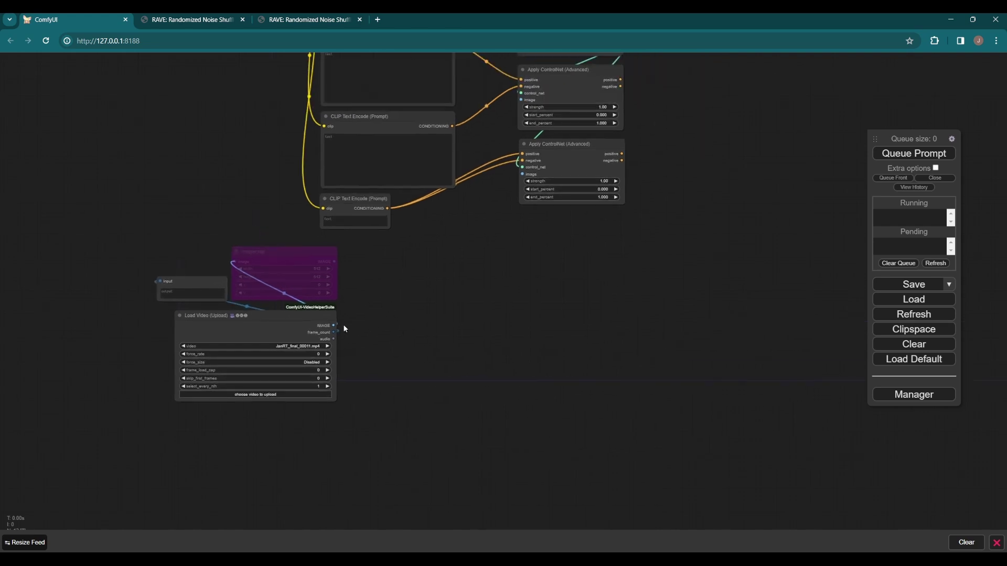
drag(332, 324, 387, 332)
click(401, 283)
click(382, 297)
scroll(387, 332, down, 3)
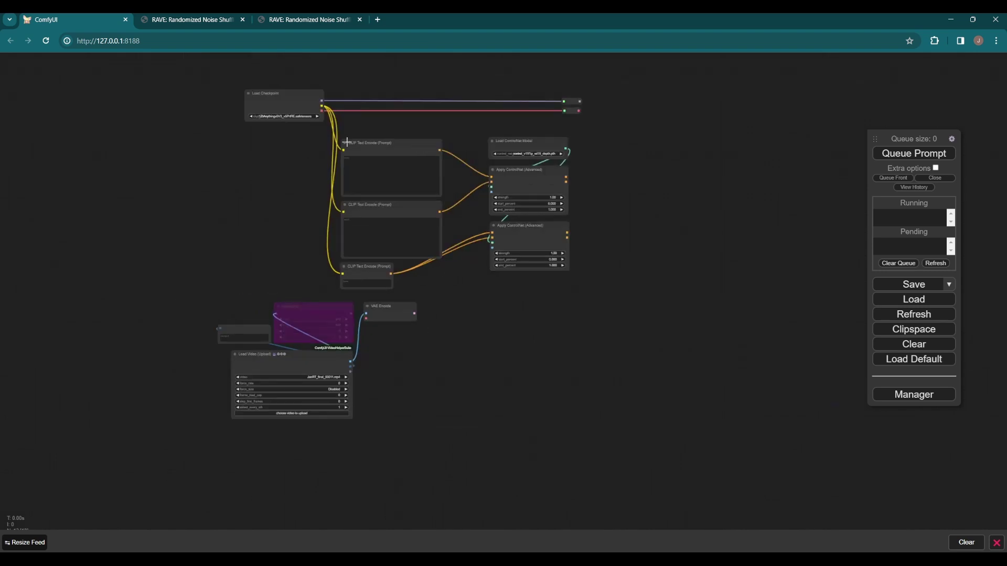
Connect the checkpoint's VAE output to the VAE Encode node and reposition the group of video input nodes.
drag(321, 110, 366, 319)
scroll(385, 336, up, 2)
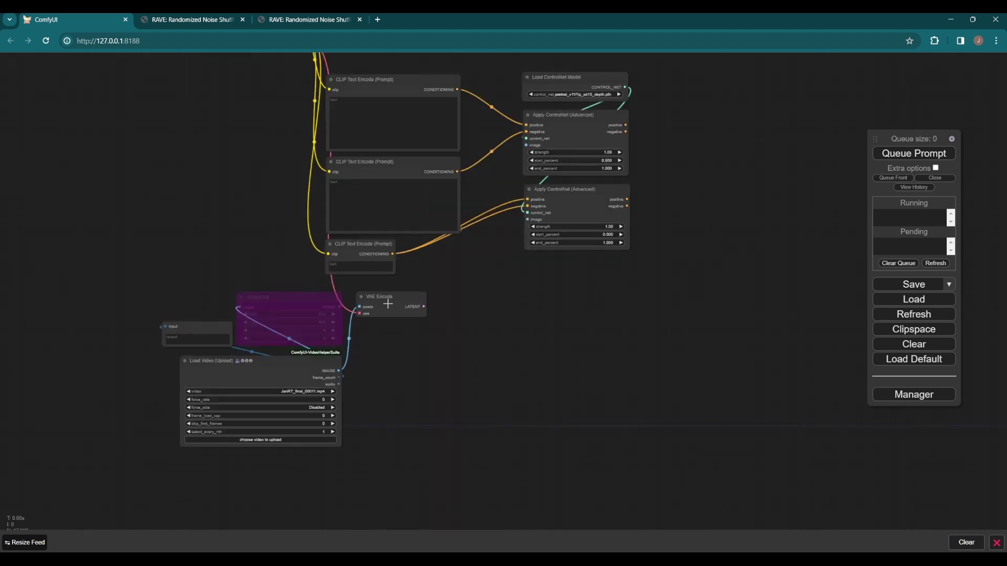
drag(407, 361, 435, 331)
drag(193, 269, 411, 445)
drag(404, 274, 375, 267)
click(413, 332)
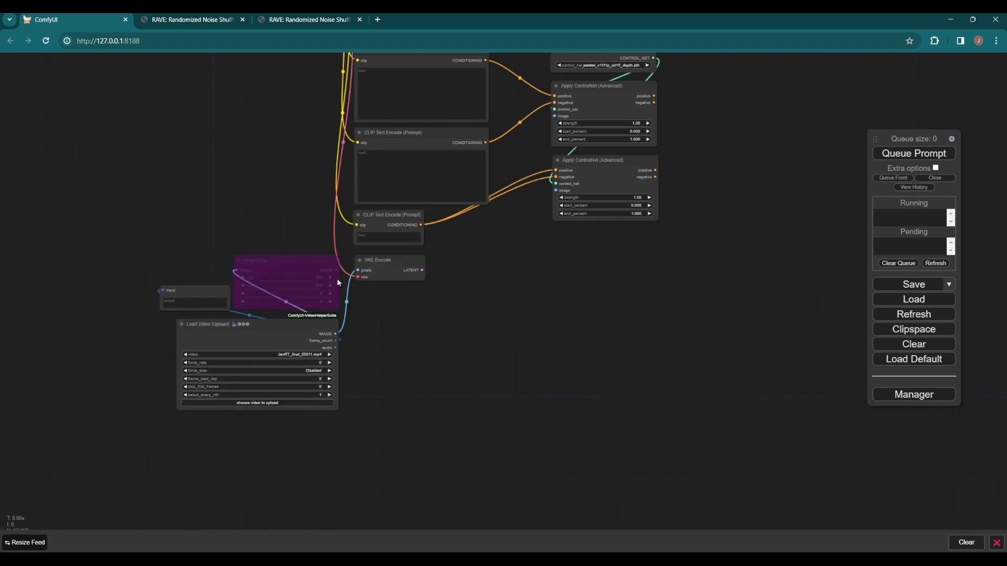
Feed VAE Encode from the crop node's IMAGE output and branch that output into a reroute below the encoder.
drag(336, 270, 359, 300)
click(411, 331)
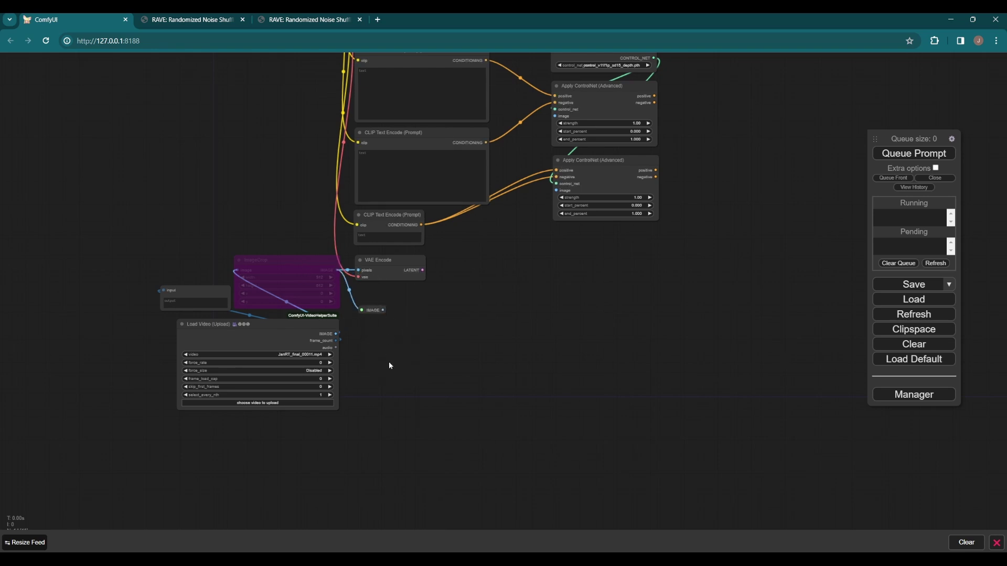
drag(465, 354, 347, 355)
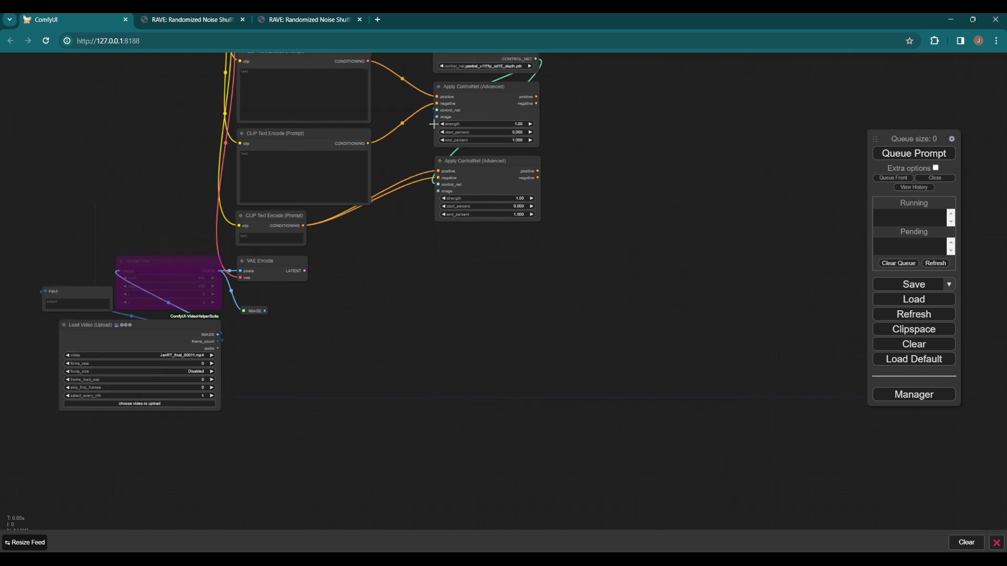
Add a Zoe-DepthMapPreprocessor fed by the IMAGE reroute and connect its output to the Apply ControlNet nodes' image inputs.
double_click(455, 242)
text(zoe)
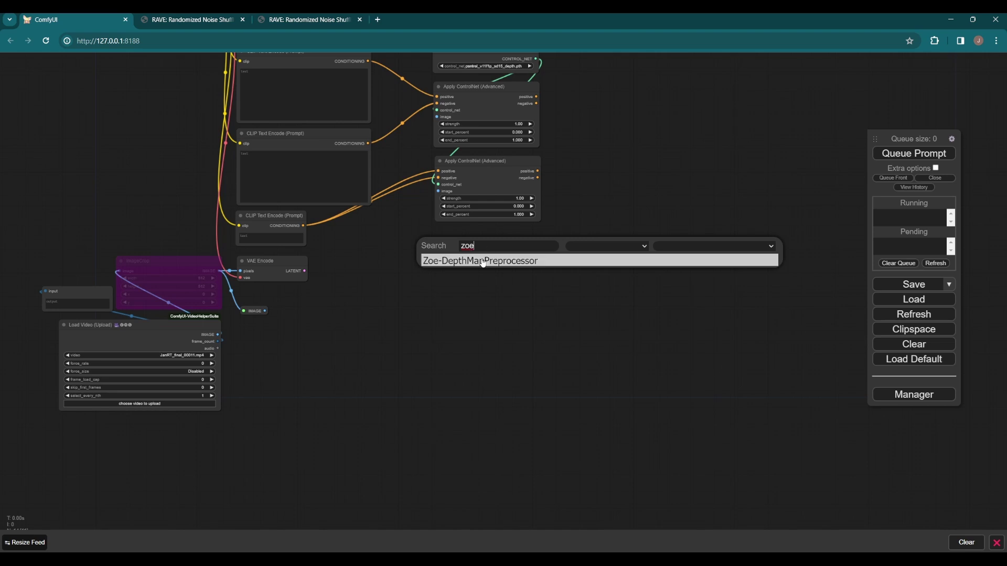
key(Return)
drag(483, 240, 483, 237)
drag(264, 311, 438, 246)
drag(490, 287, 458, 319)
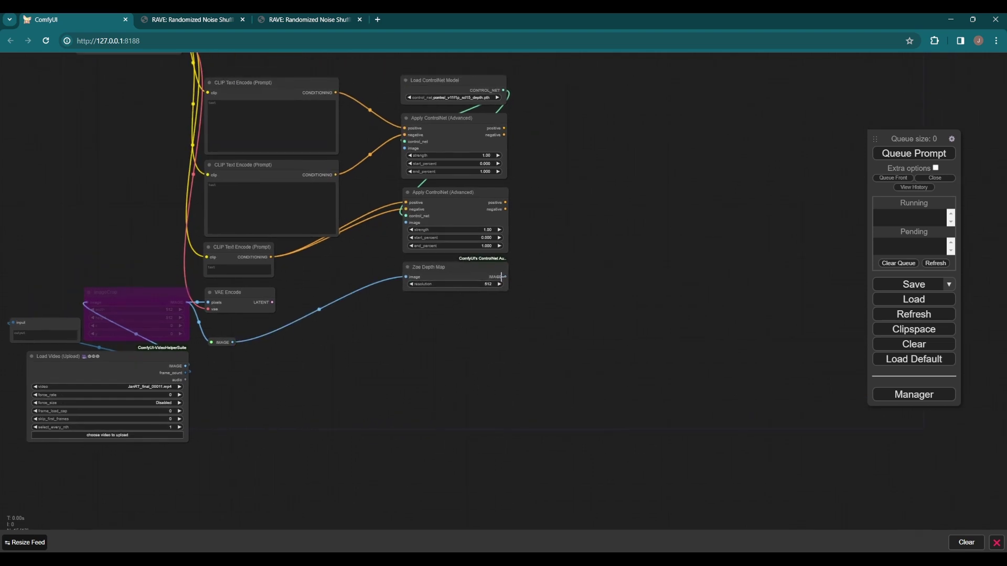
drag(504, 277, 405, 149)
Set the strength of both Apply ControlNet (Advanced) nodes to 0.8.
click(480, 155)
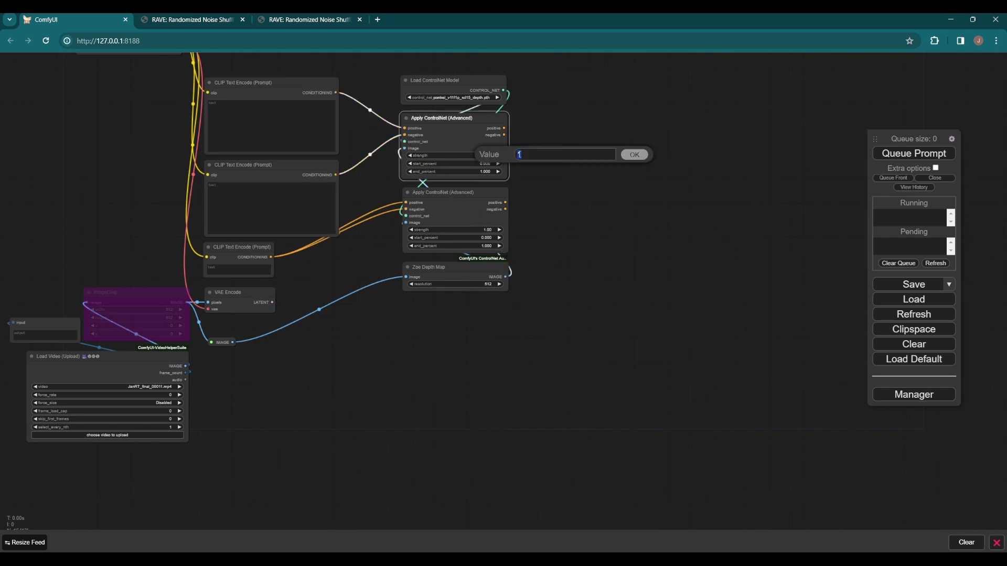
text(0.8)
key(Return)
click(485, 230)
text(0.8)
key(Return)
Extend the VAE Encode node's LATENT output to a reroute placed below the Zoe Depth Map node.
click(495, 328)
drag(360, 351, 388, 343)
drag(301, 294, 514, 293)
click(542, 321)
drag(592, 263, 494, 337)
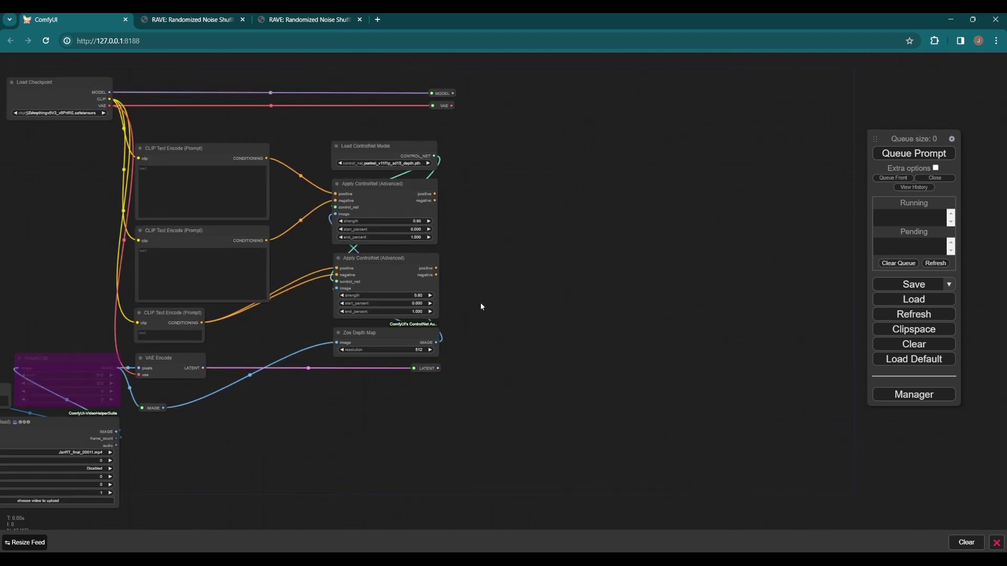
Add a BNK_Unsampler node and connect the lower Apply ControlNet node's positive and negative outputs to it.
double_click(493, 281)
text(unsam)
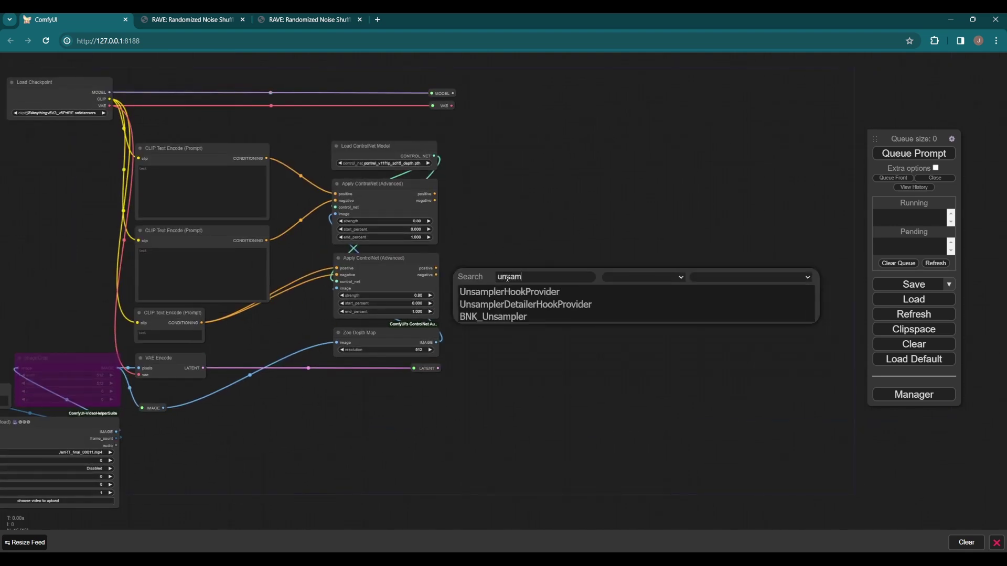
text(pl)
click(504, 317)
drag(534, 282, 511, 252)
drag(436, 268, 472, 267)
drag(435, 275, 472, 273)
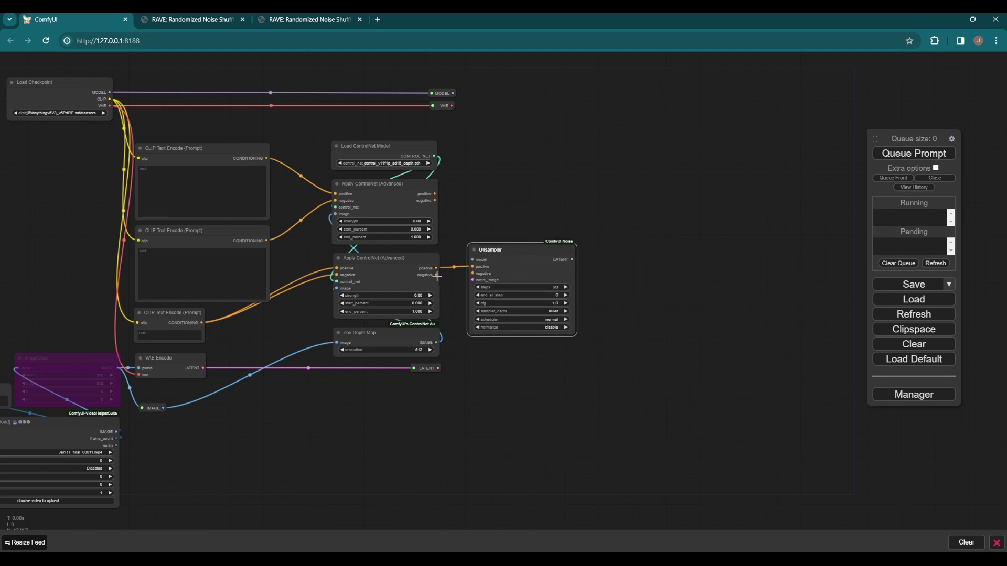
Connect the MODEL and LATENT reroutes to the Unsampler and tidy the positions of the node and MODEL reroute.
drag(452, 93, 510, 260)
drag(438, 368, 468, 285)
drag(524, 257, 516, 247)
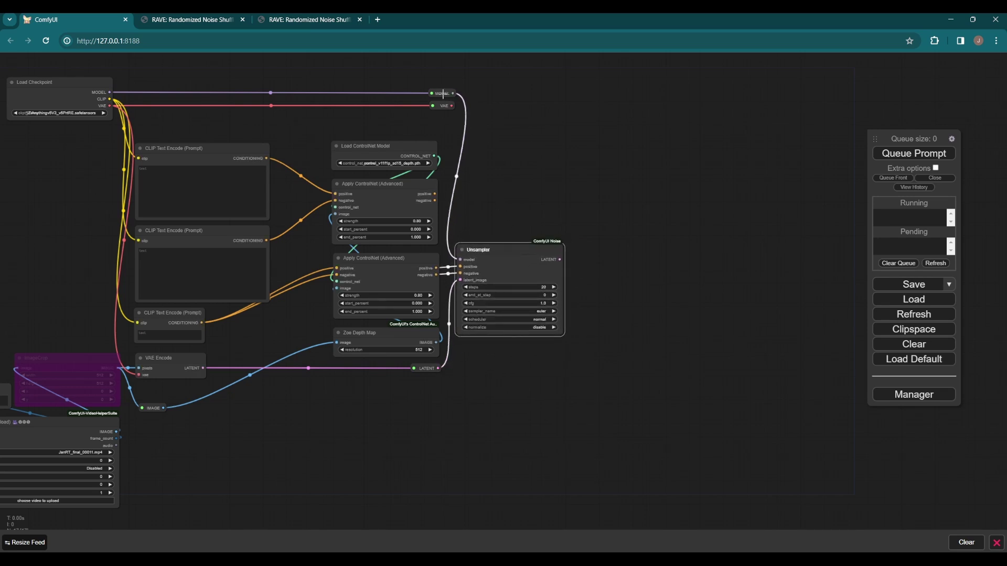
drag(442, 93, 425, 93)
click(442, 137)
drag(499, 245, 497, 246)
double_click(618, 156)
text(ksampl)
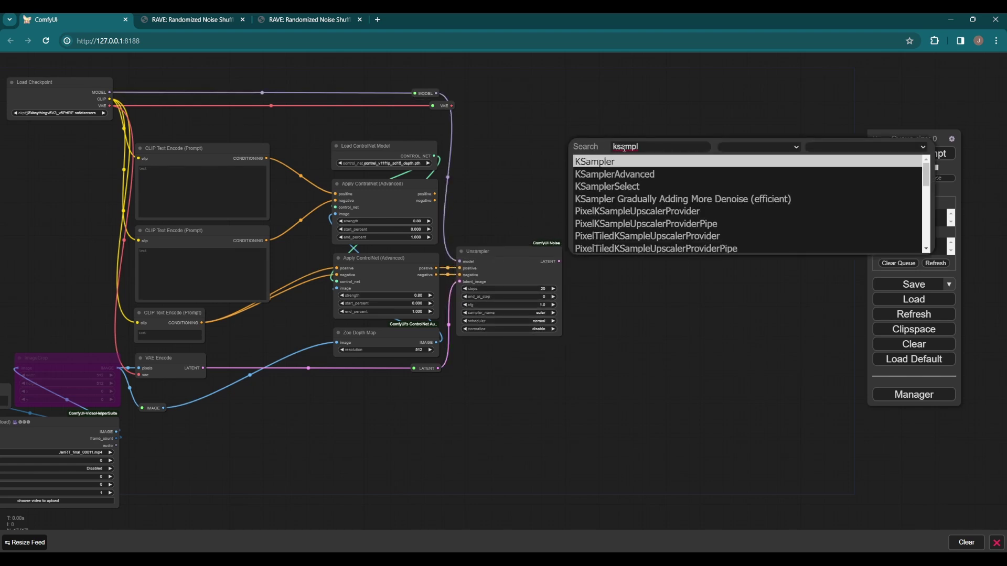
click(618, 164)
click(654, 145)
key(Delete)
Add a KSamplerAdvanced node and connect the upper Apply ControlNet node's positive and negative outputs to it.
double_click(613, 145)
text(ksampl)
click(633, 173)
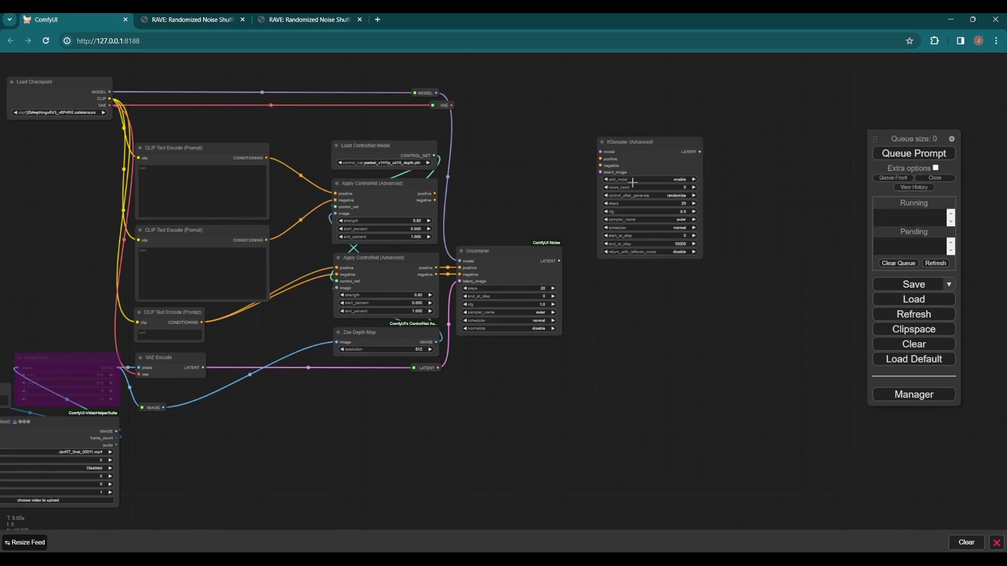
drag(639, 151, 618, 148)
drag(644, 311, 607, 329)
scroll(582, 305, up, 1)
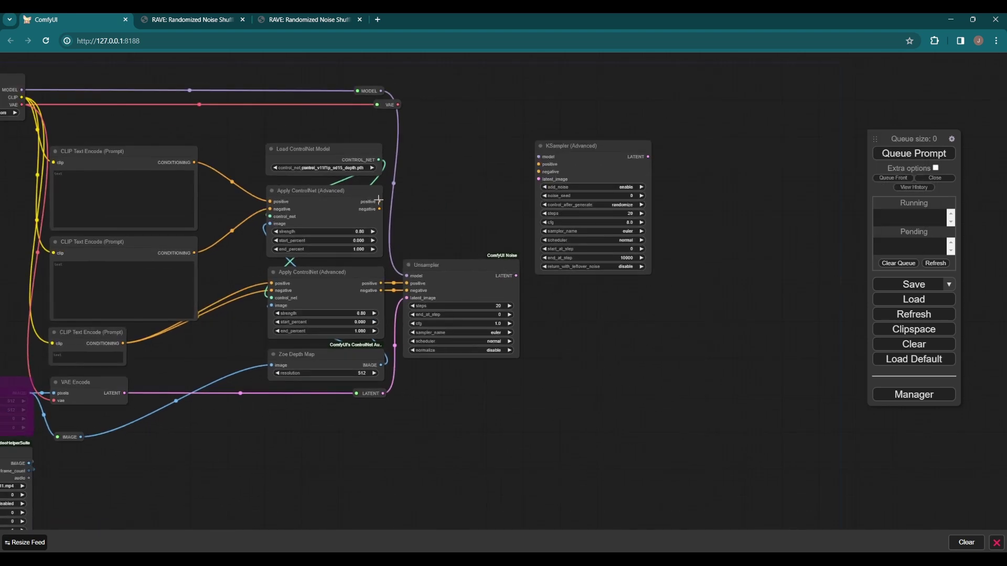
drag(380, 201, 539, 165)
drag(379, 209, 538, 171)
drag(608, 152, 634, 150)
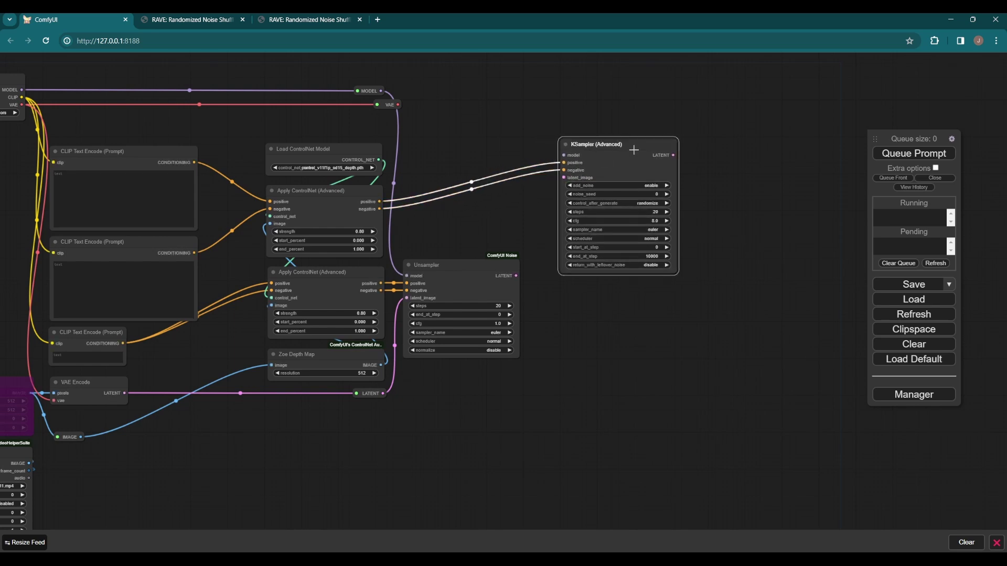
Feed KSampler (Advanced) with the Unsampler's LATENT output and the model through a second MODEL reroute.
drag(516, 276, 564, 177)
drag(381, 90, 564, 156)
click(531, 115)
drag(633, 149, 636, 148)
click(630, 304)
click(495, 272)
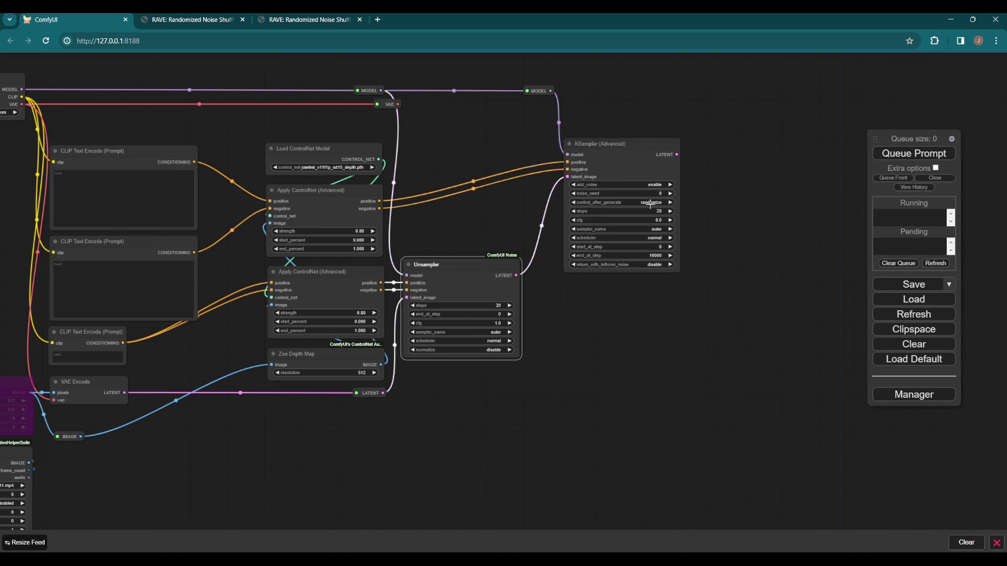
Disable add_noise on KSampler (Advanced) and set its control_after_generate to fixed.
click(655, 185)
click(666, 197)
click(556, 250)
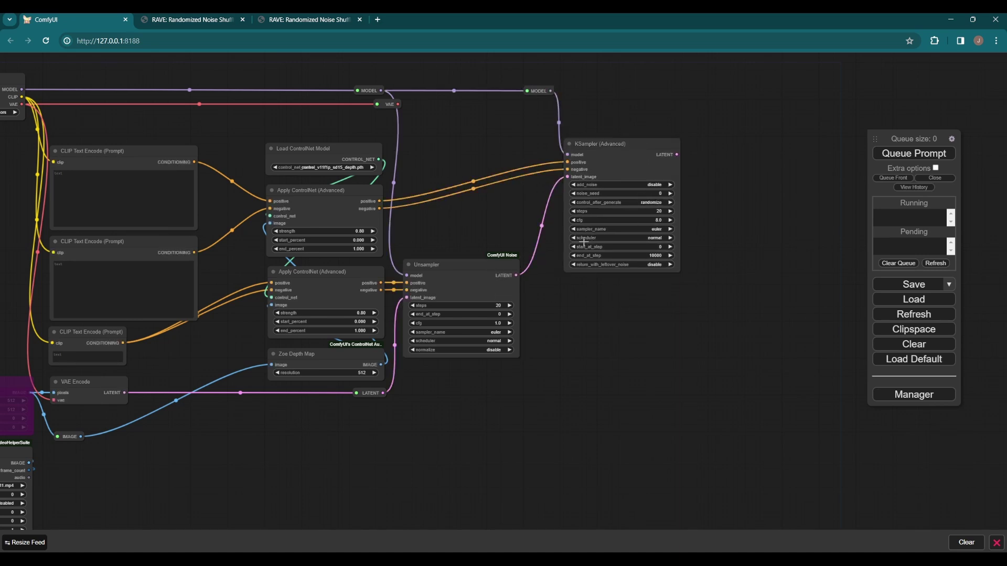
drag(480, 273, 483, 273)
click(530, 292)
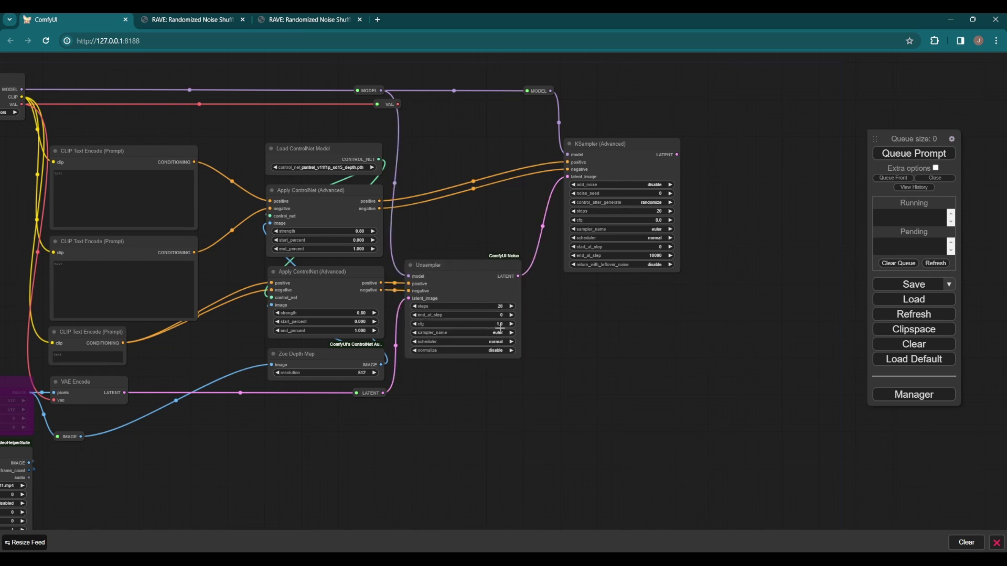
click(661, 202)
click(664, 194)
Set KSampler (Advanced) to 25 steps, cfg 7.0, the dpmpp_2m sampler and the karras scheduler.
click(663, 210)
text(25)
key(Return)
click(657, 220)
key(Return)
click(656, 229)
click(697, 359)
click(653, 239)
click(671, 251)
Set the Unsampler to 25 steps, the dpmpp_2m sampler and the karras scheduler.
click(503, 307)
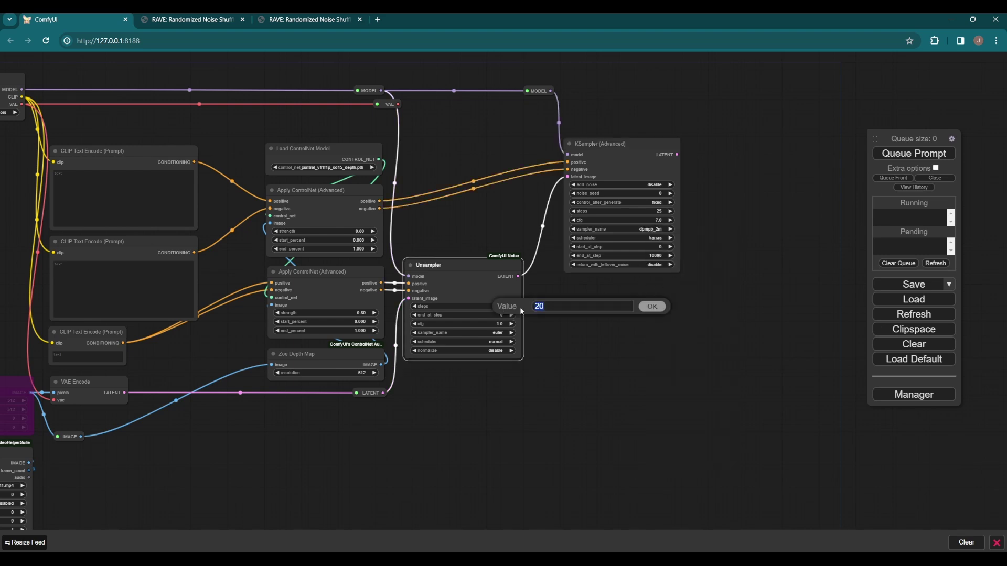
text(25)
key(Return)
click(501, 333)
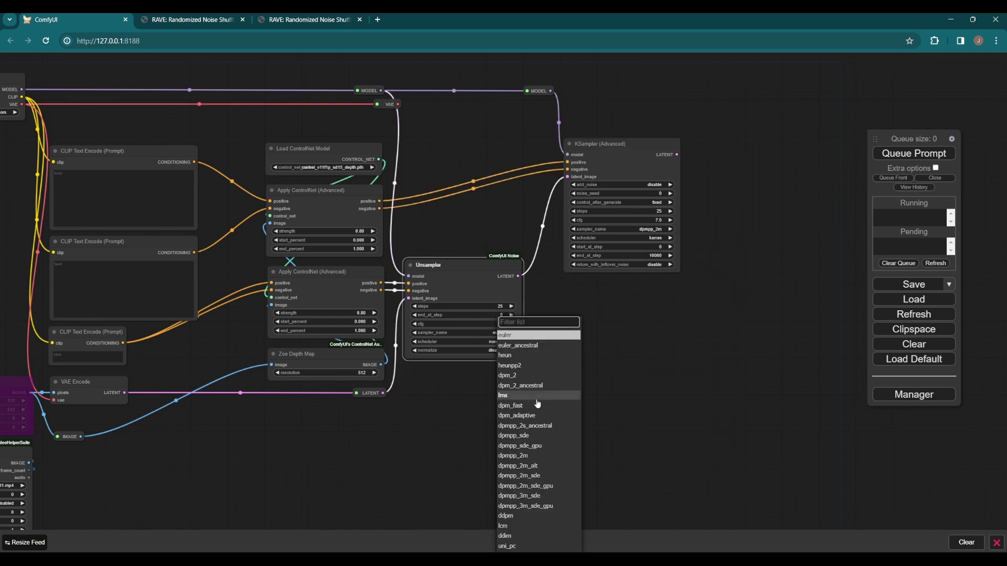
click(532, 461)
click(498, 342)
click(503, 352)
Move KSampler (Advanced) up beside the second MODEL reroute and add a KSamplerRAVE node below it.
scroll(534, 371, down, 1)
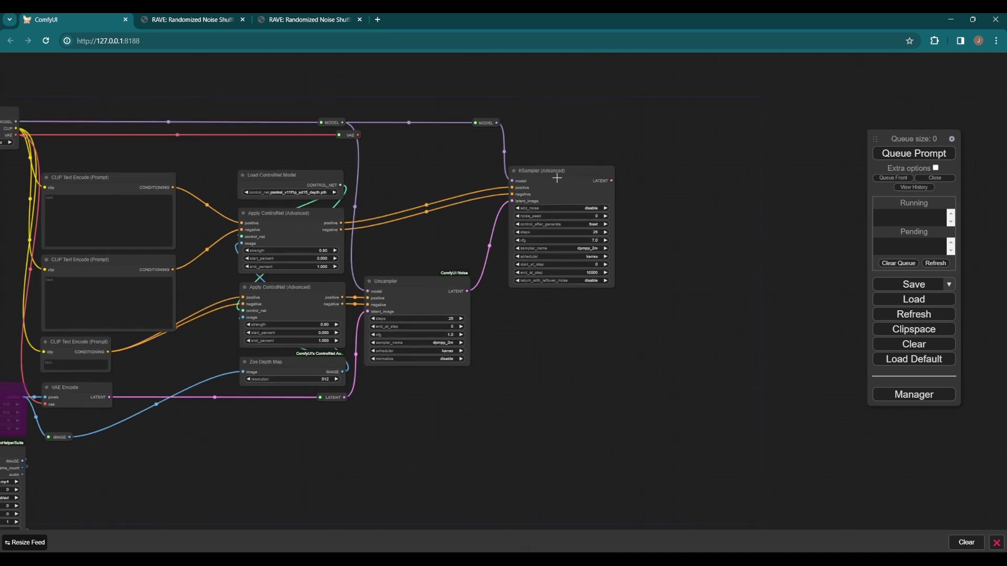
drag(557, 179, 565, 120)
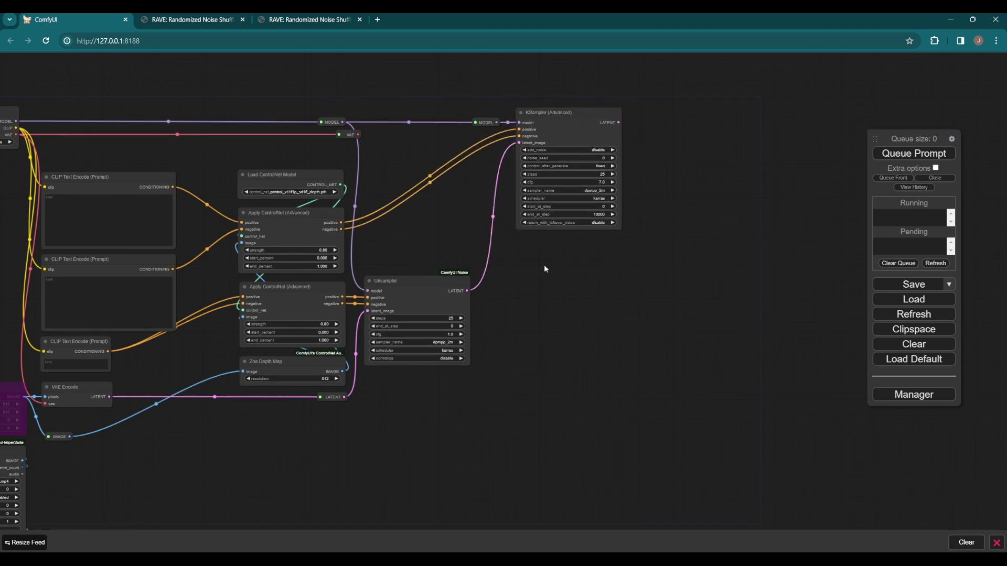
drag(542, 269, 618, 255)
double_click(613, 250)
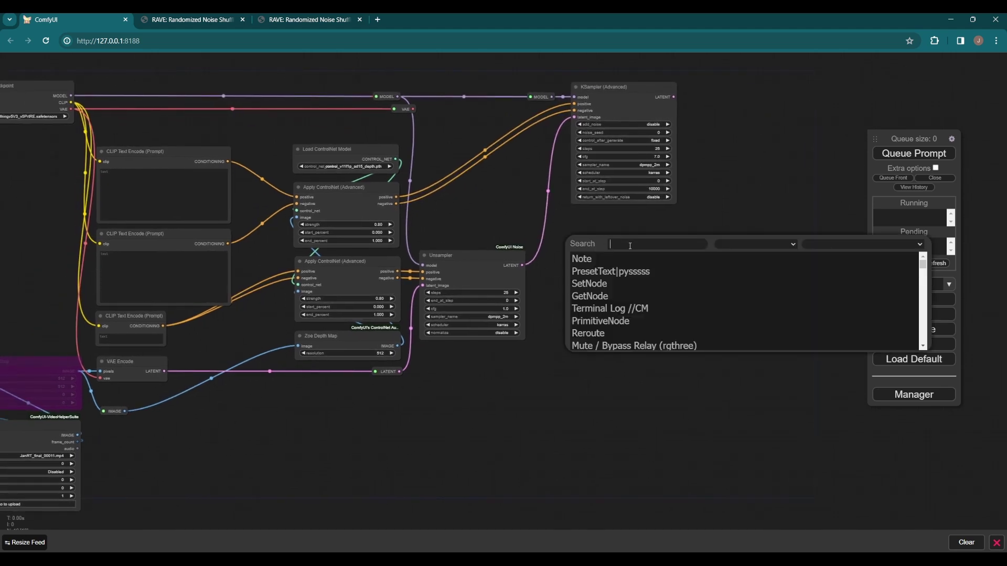
text(ksampler)
scroll(668, 278, down, 3)
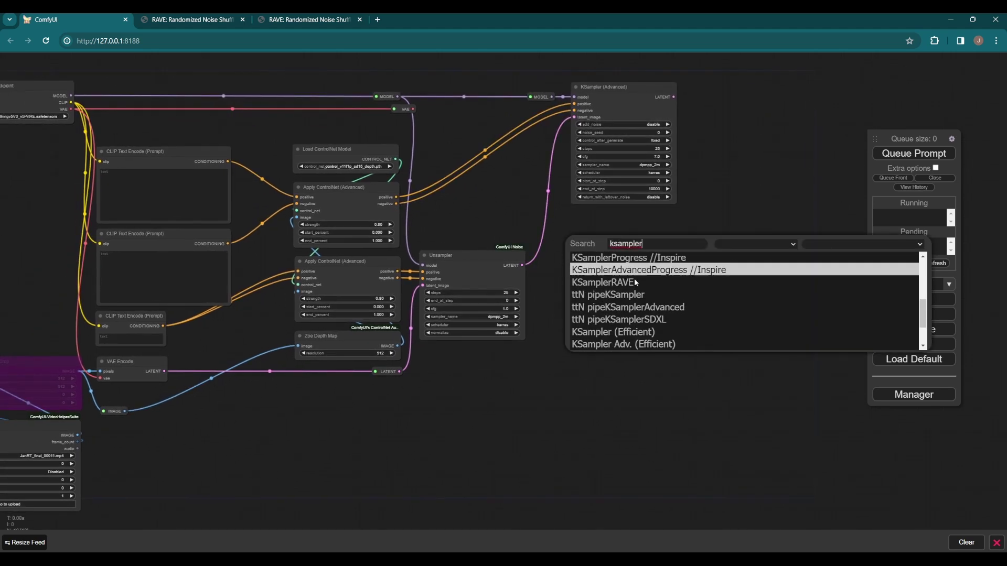
click(668, 278)
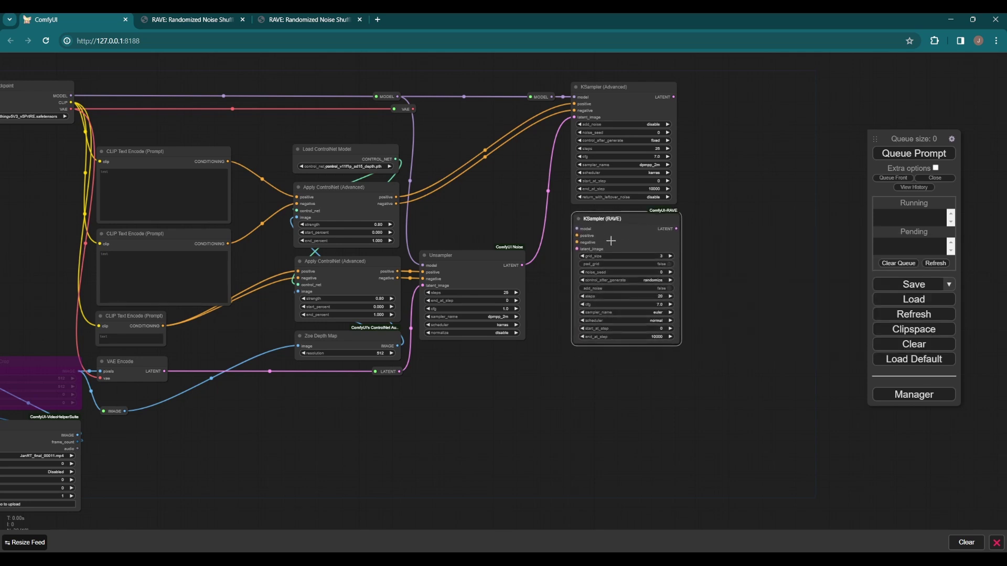
Connect the upper ControlNet's conditioning outputs, the Unsampler's latent and the second MODEL reroute to KSampler (RAVE).
drag(400, 198, 577, 242)
drag(522, 265, 577, 250)
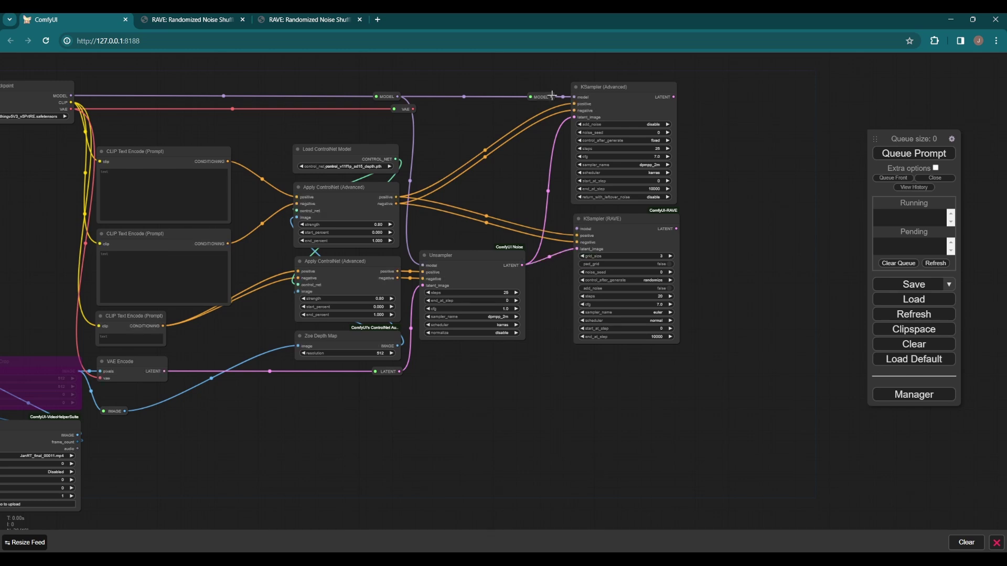
drag(552, 97, 577, 228)
Set KSampler (RAVE) to fixed control_after_generate, 25 steps, the dpmpp_2m sampler and the karras scheduler.
click(656, 280)
click(686, 292)
click(658, 313)
click(682, 452)
click(658, 321)
click(671, 331)
click(633, 379)
Add a VAE Decode node to the KSampler (Advanced) LATENT output and connect the VAE to it.
scroll(619, 370, down, 1)
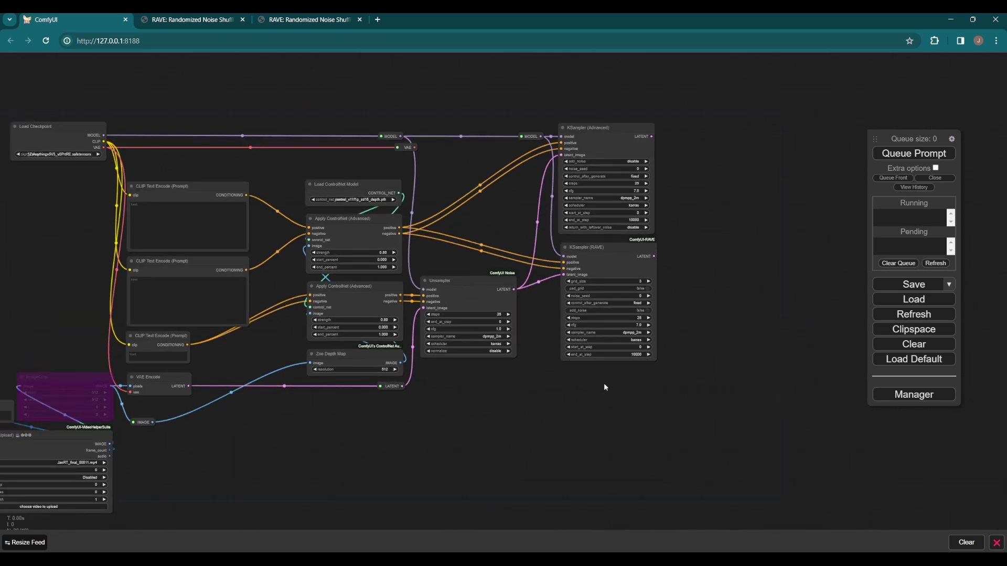
drag(653, 136, 701, 133)
click(695, 182)
drag(404, 149, 680, 145)
drag(719, 133, 707, 134)
Place a second VAE Decode node beside KSampler (RAVE), connected to its latent output and to the VAE.
mouse_move(629, 131)
mouse_down()
mouse_move(686, 132)
mouse_move(696, 251)
mouse_move(673, 256)
mouse_up()
click(678, 133)
drag(540, 147, 671, 262)
click(681, 317)
scroll(684, 313, down, 1)
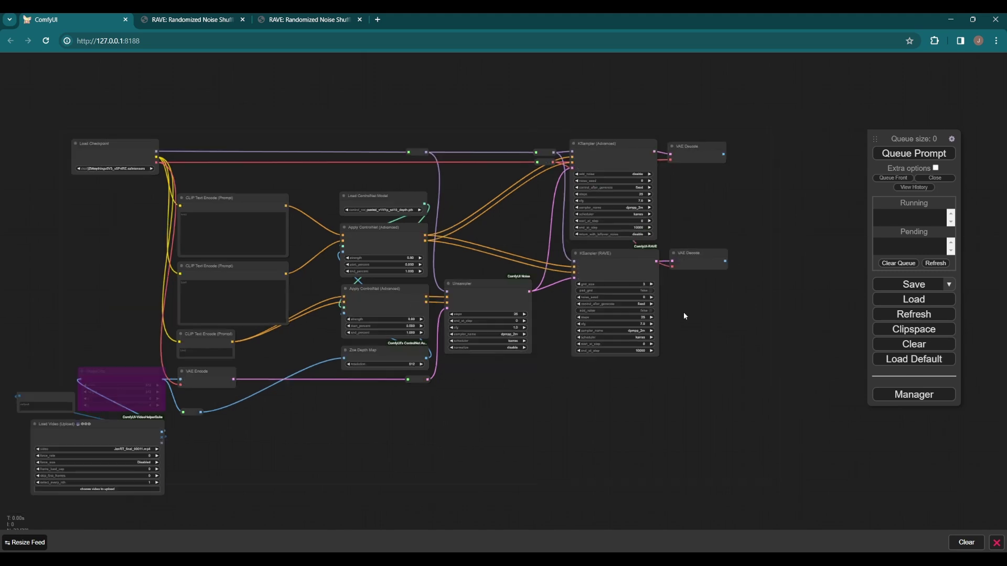
Shift the Load Video (Upload) node slightly down and add a wider VHS_VideoCombine node beside it.
drag(723, 191, 654, 138)
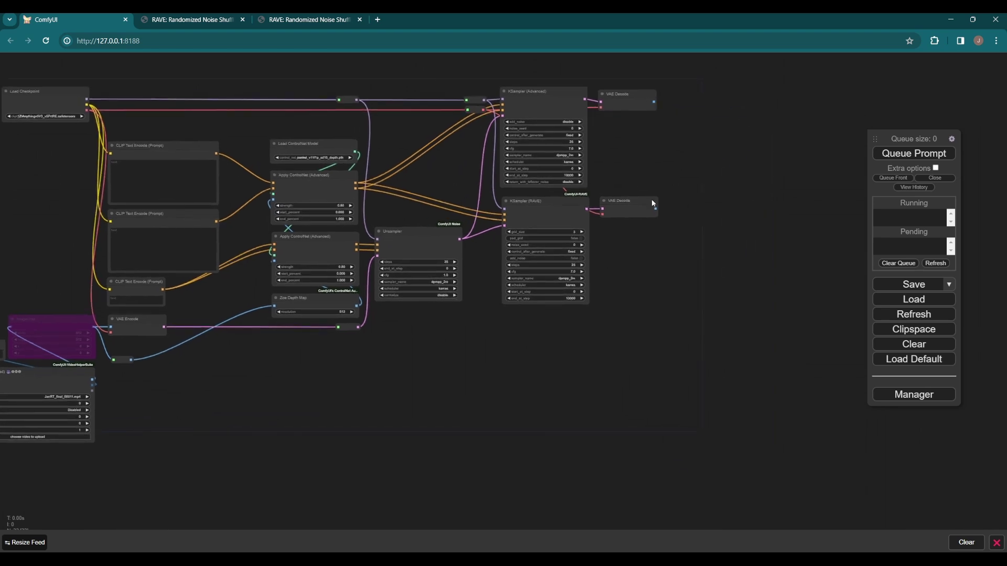
drag(504, 342, 608, 312)
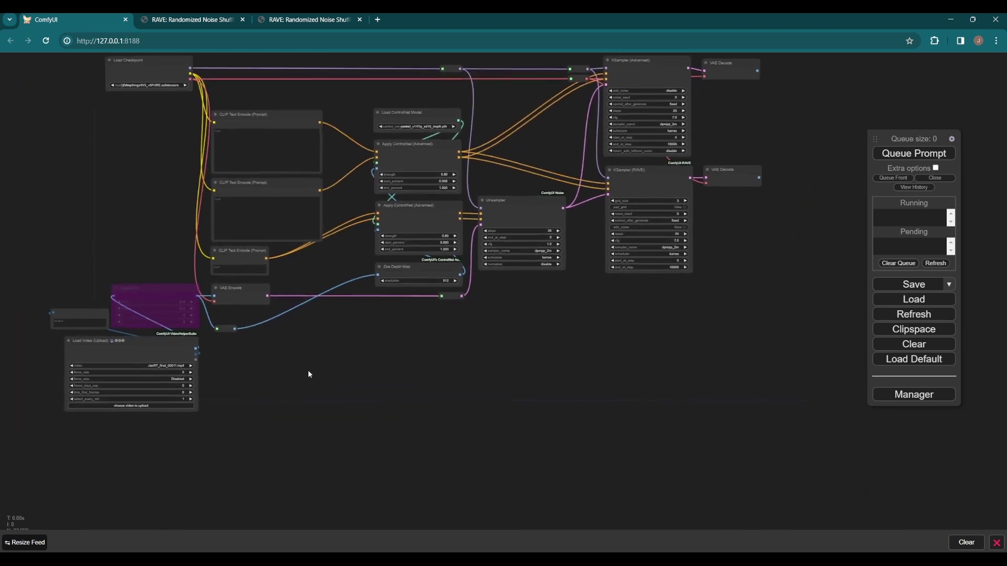
drag(310, 367, 320, 354)
drag(186, 322, 185, 338)
scroll(764, 332, down, 2)
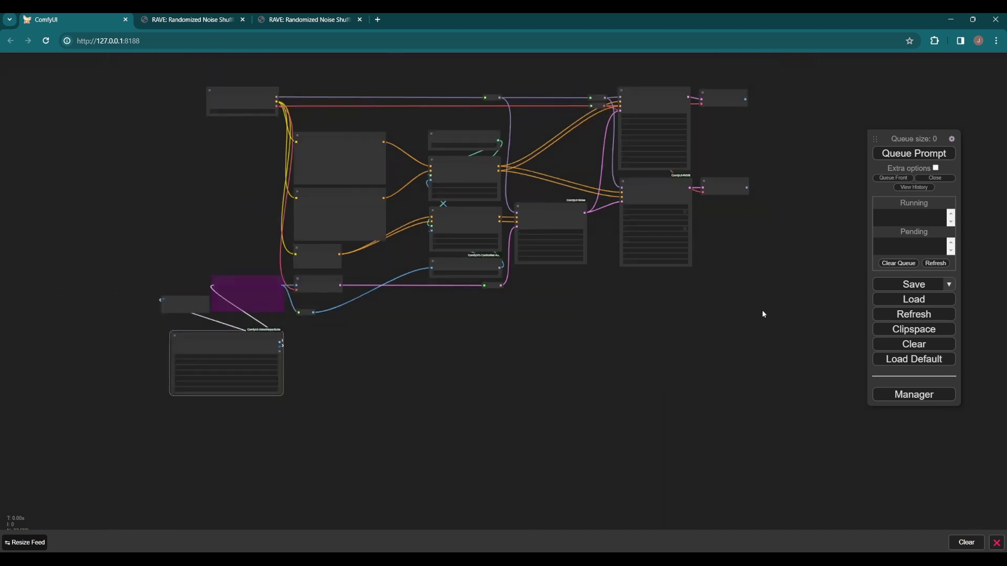
scroll(366, 330, up, 3)
double_click(365, 352)
text(vhs)
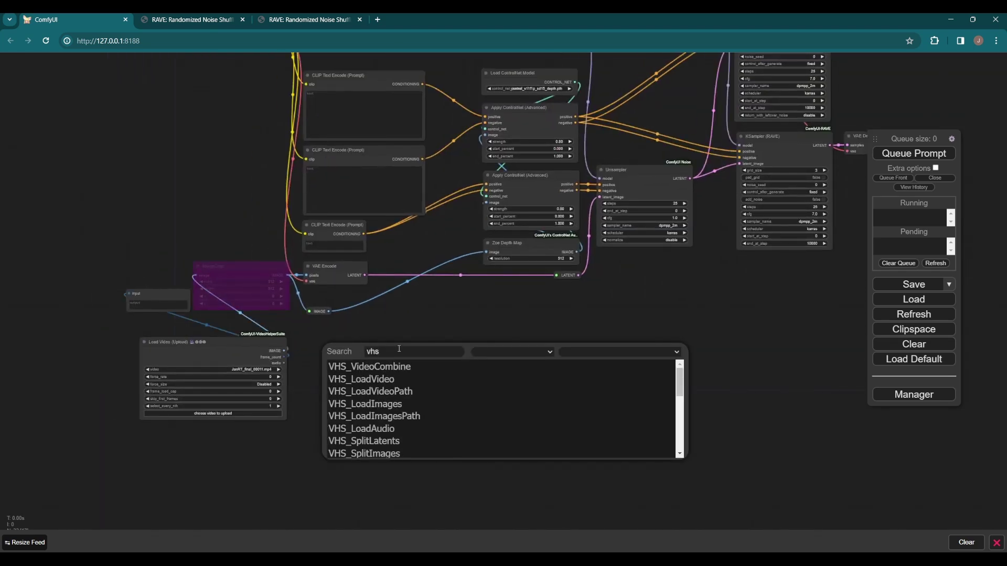
click(380, 366)
drag(408, 404, 471, 406)
Keep AnimateDiff as the Video Combine filename prefix and set its format to video/h264-mp4.
click(451, 376)
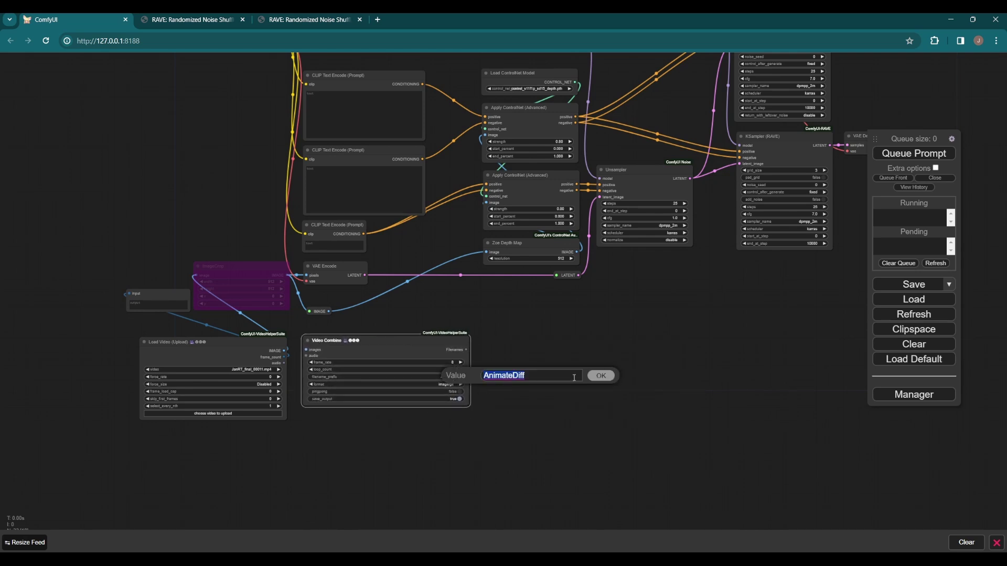
click(598, 377)
click(446, 385)
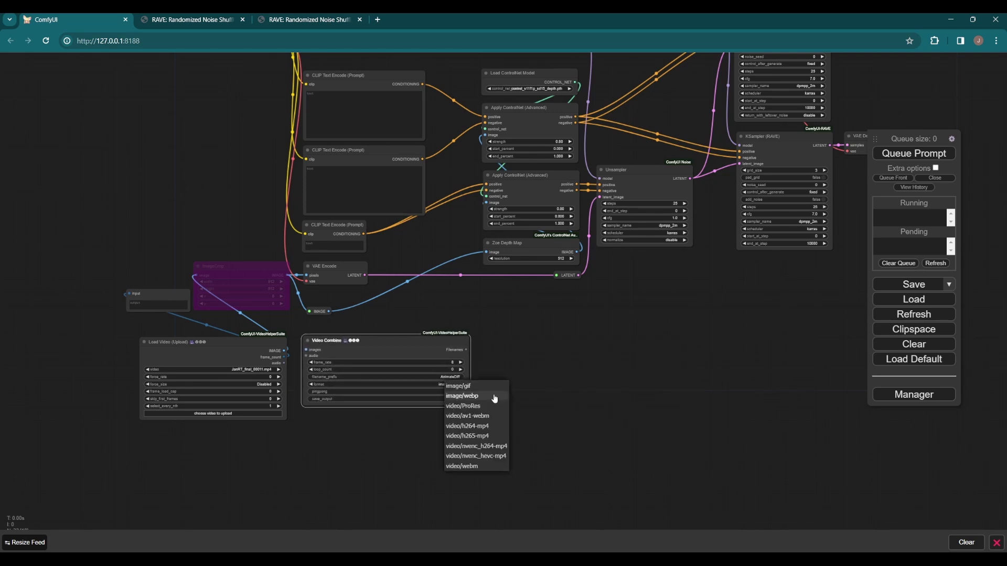
click(488, 426)
scroll(474, 419, up, 4)
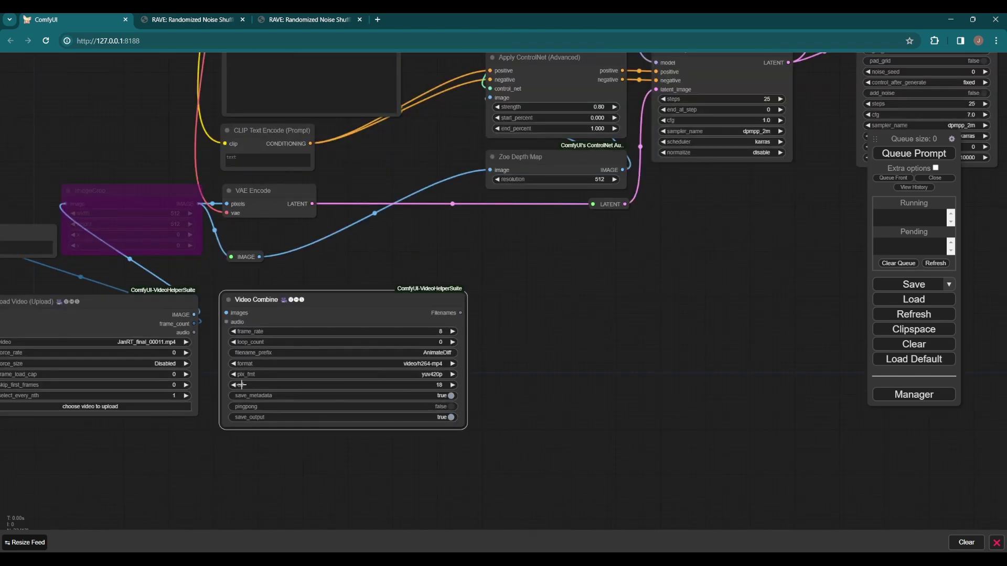
Set the filename prefix of the Video Combine node to RAW.
click(440, 352)
text(RAW)
key(Return)
scroll(480, 346, down, 3)
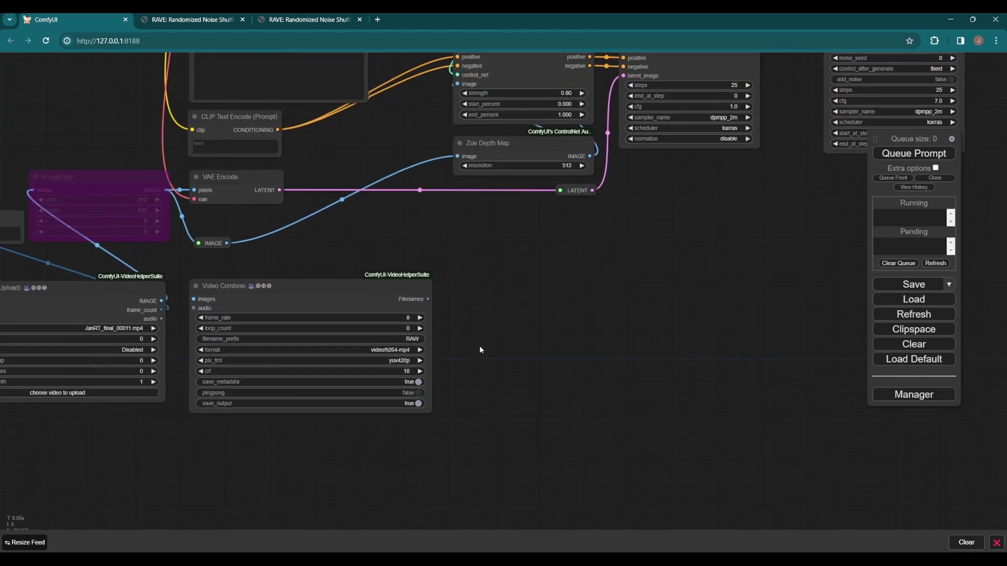
Duplicate the RAW Video Combine node twice, placing the copies in a row beside it.
scroll(489, 339, down, 2)
key(ctrl+c)
key(ctrl+v)
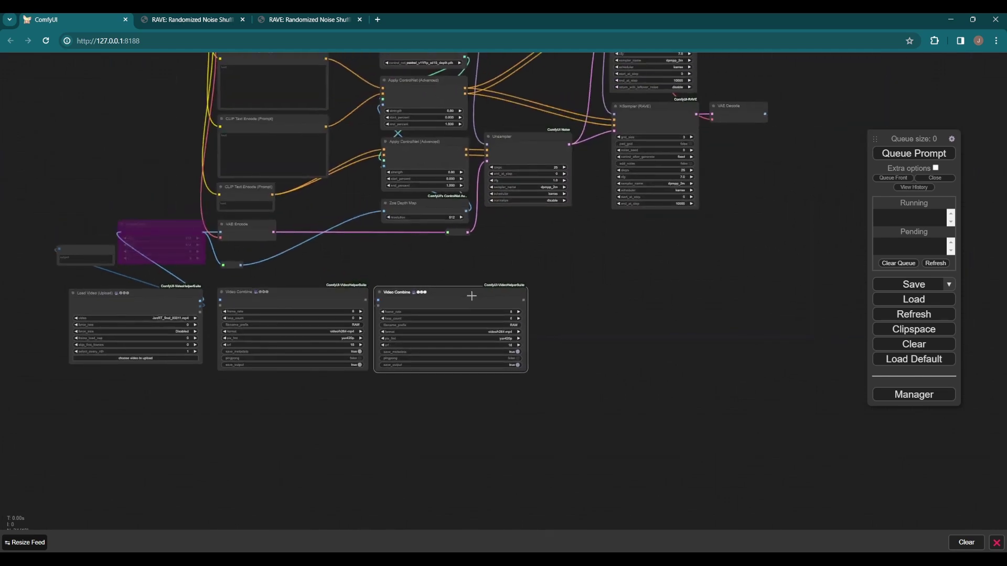
key(ctrl+v)
Set the filename prefixes of the two copied Video Combine nodes to RAVE and RAVE_IF.
scroll(485, 333, up, 3)
click(507, 326)
text(RAVE)
key(Return)
click(729, 321)
text(RAVE_IF)
key(Return)
Route the image output of the RAVE sampler's VAE Decode down through two stacked reroute nodes beside the samplers.
scroll(553, 260, down, 4)
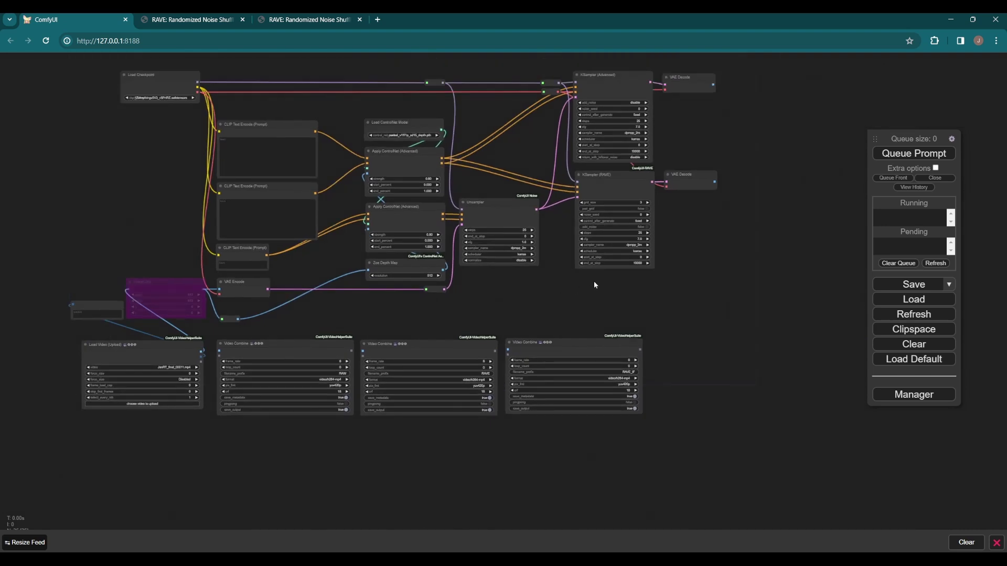
mouse_move(681, 284)
mouse_down()
mouse_move(651, 273)
mouse_move(667, 279)
mouse_up()
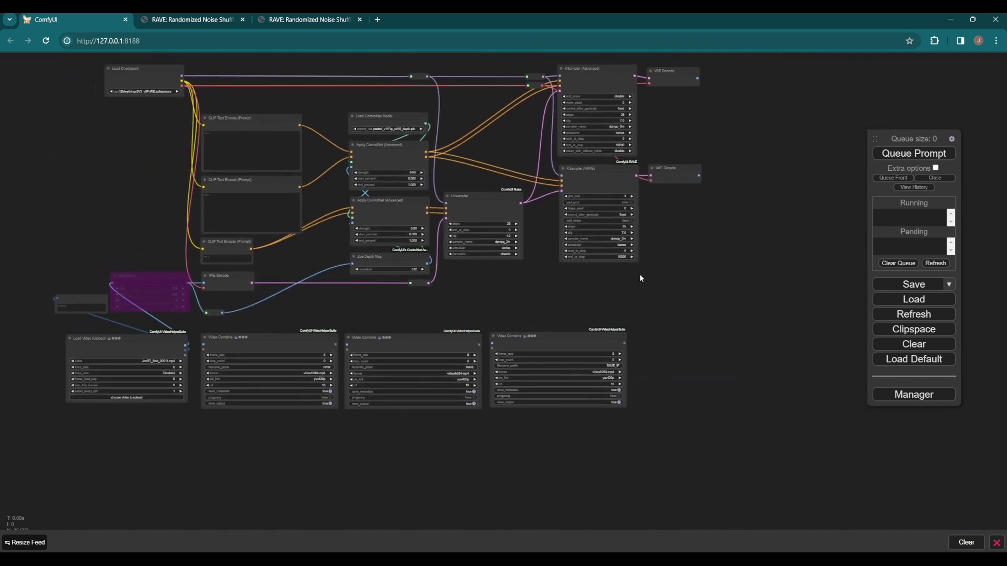
mouse_move(698, 175)
mouse_down()
mouse_move(717, 270)
mouse_move(715, 233)
mouse_move(729, 234)
mouse_move(721, 312)
mouse_up()
click(726, 257)
right_click(724, 236)
click(736, 256)
scroll(732, 325, up, 2)
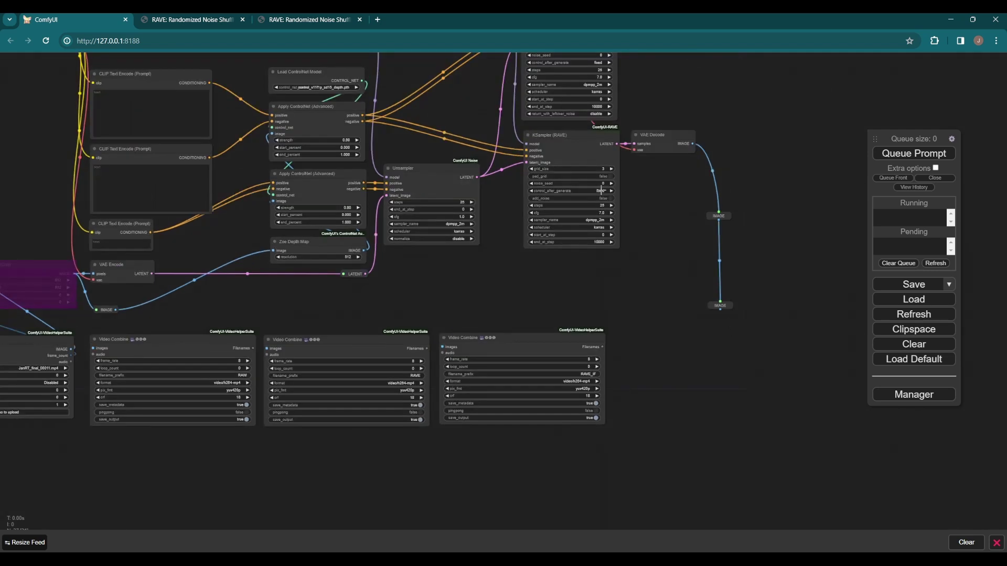
Extend the RAVE image line with reroutes above the Video Combine row and connect it to the RAVE node's images input.
drag(711, 354, 679, 337)
drag(687, 292, 253, 297)
click(729, 325)
click(272, 329)
drag(722, 303, 717, 306)
click(629, 320)
Route the image output of the KSampler (Advanced) VAE Decode down through two reroute nodes beside the existing line.
scroll(671, 344, down, 1)
drag(671, 344, 706, 316)
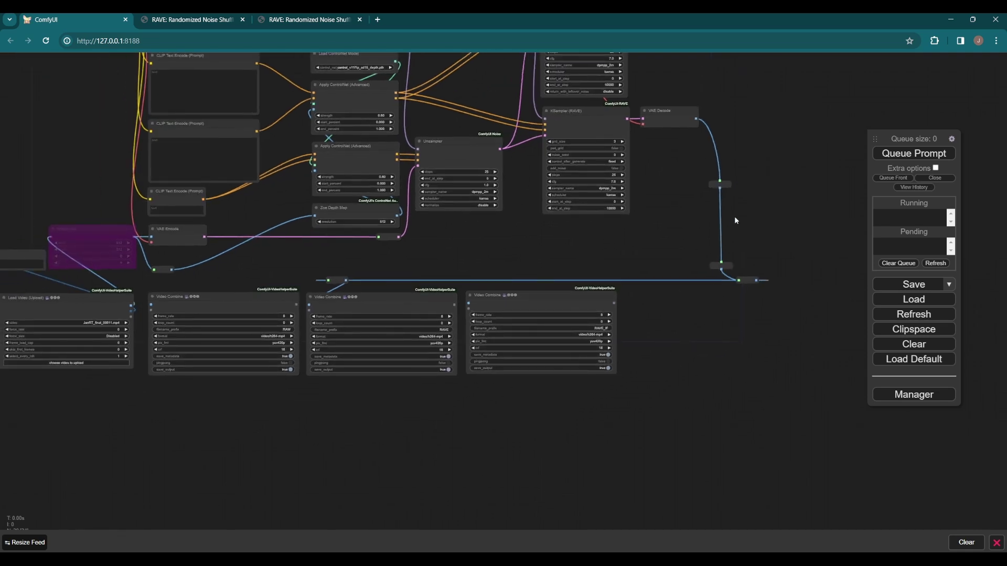
mouse_move(744, 209)
mouse_down()
mouse_move(644, 297)
mouse_move(666, 206)
mouse_up()
mouse_move(594, 100)
mouse_down()
mouse_move(664, 205)
mouse_move(650, 204)
mouse_move(646, 337)
mouse_move(726, 303)
mouse_up()
click(668, 207)
key(ctrl+v)
Extend the KSampler (Advanced) image line with horizontal reroutes and connect it to the RAW Video Combine's images input.
scroll(726, 303, down, 1)
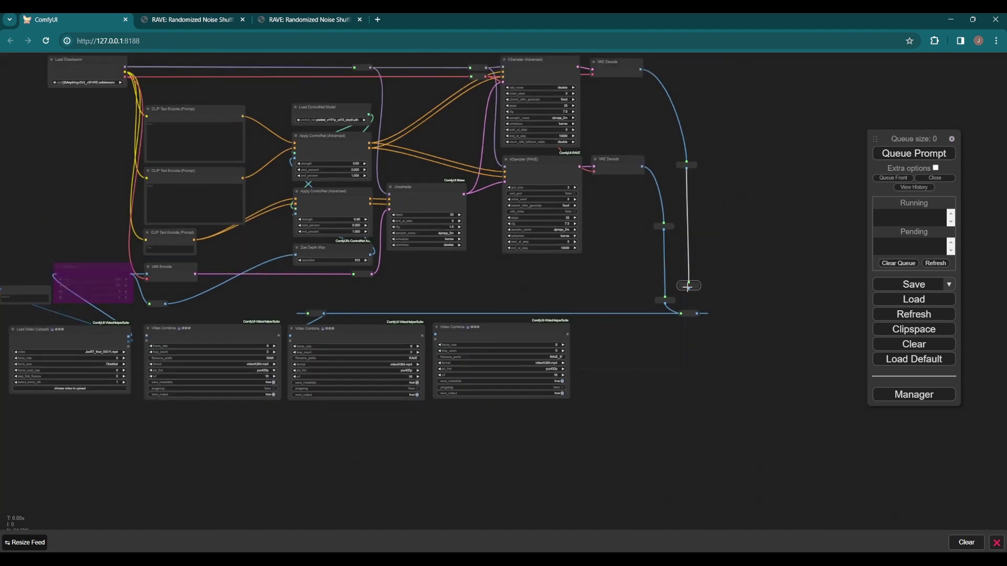
drag(702, 296, 185, 310)
click(717, 319)
click(199, 328)
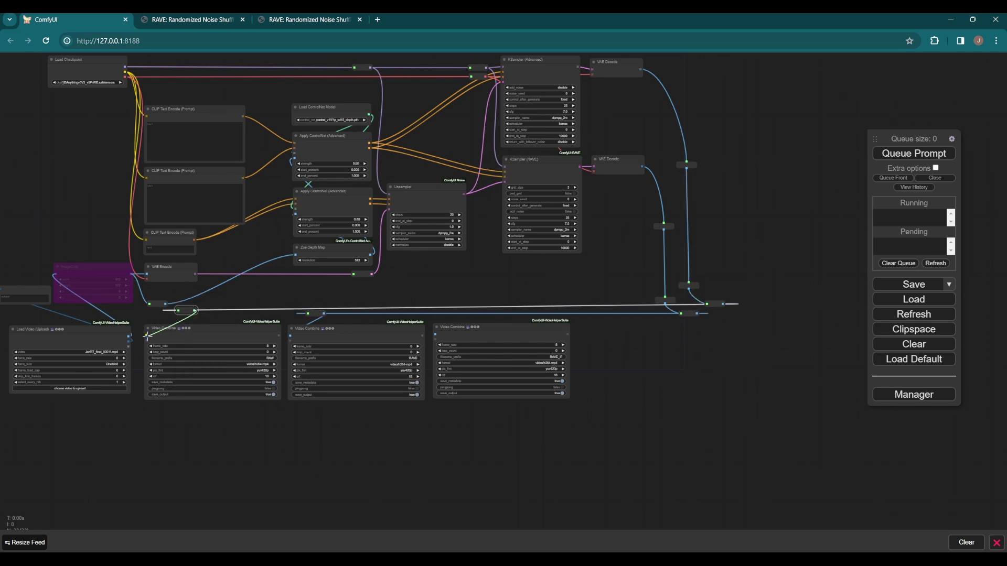
click(250, 306)
Select the two horizontal reroutes of the RAVE image line and align them with each other.
drag(715, 306, 685, 316)
key(ctrl+v)
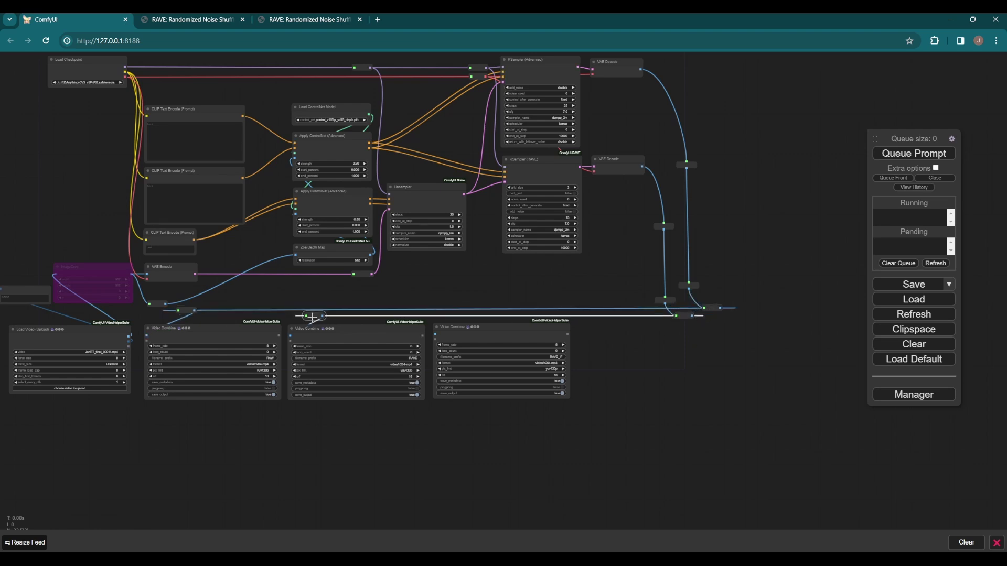
shift+click(684, 316)
right_click(314, 316)
click(386, 451)
click(419, 460)
drag(727, 323, 734, 329)
Add an AMT VFI frame interpolation node beside the RAVE_IF Video Combine.
scroll(648, 362, down, 1)
drag(648, 362, 697, 356)
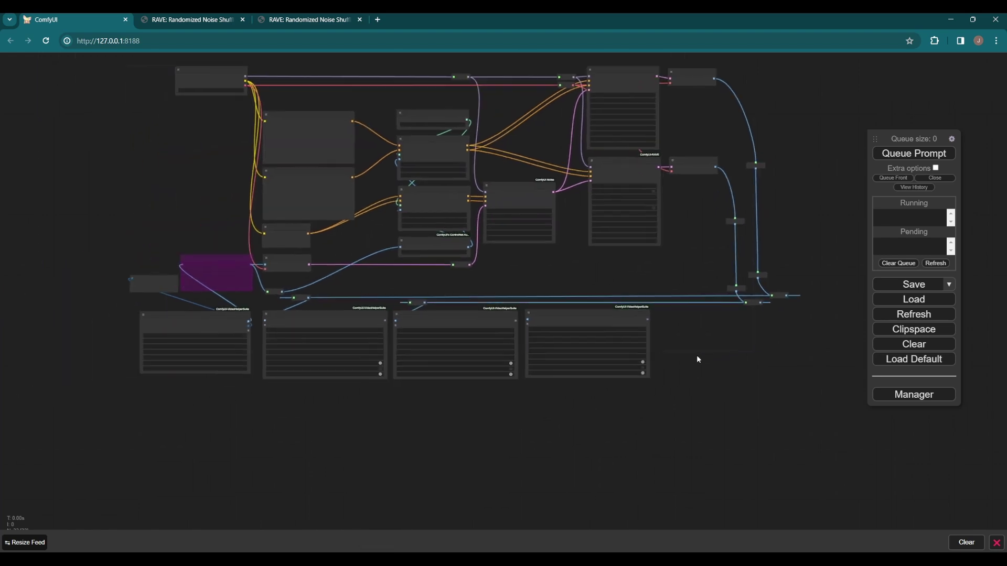
scroll(624, 348, up, 3)
drag(757, 352, 590, 326)
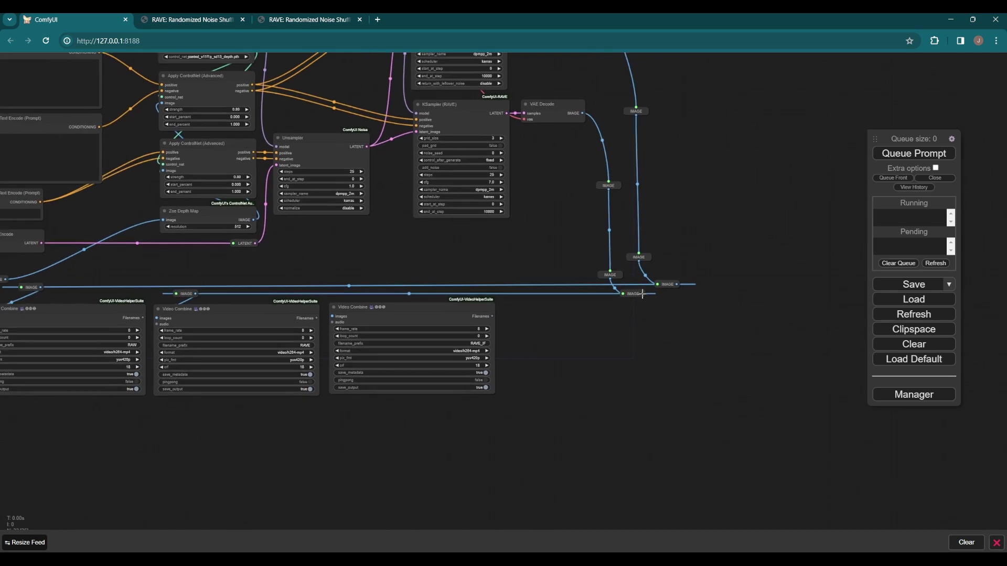
double_click(551, 314)
text(VFI)
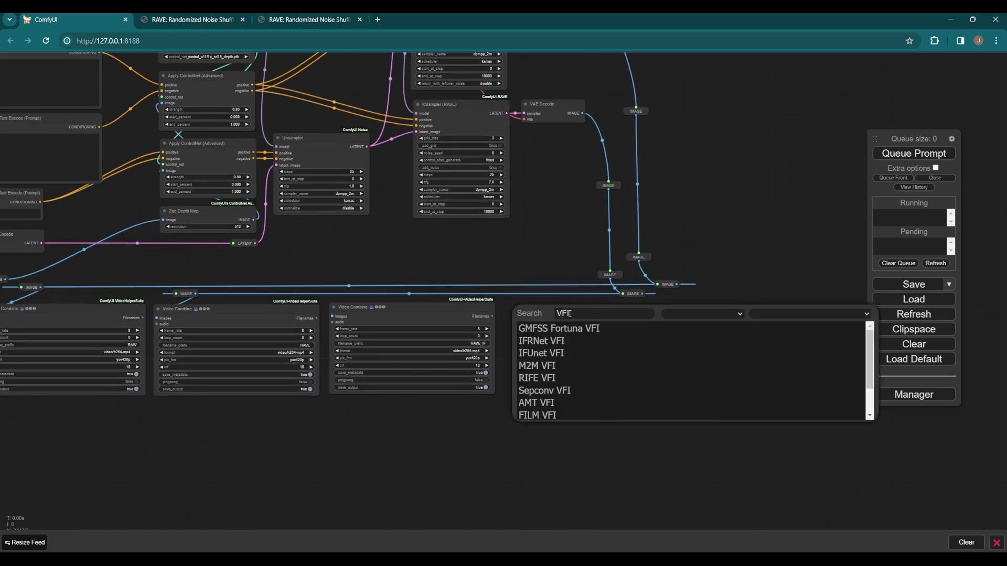
click(548, 403)
drag(601, 314, 567, 312)
drag(654, 361, 603, 352)
Choose amt-l.pth as the AMT VFI checkpoint and set its multiplier to 3.
scroll(589, 342, up, 2)
click(583, 329)
click(590, 339)
click(602, 347)
Set the frame rate of the RAVE_IF Video Combine node to 24.
drag(543, 391, 604, 387)
scroll(604, 387, down, 1)
click(523, 329)
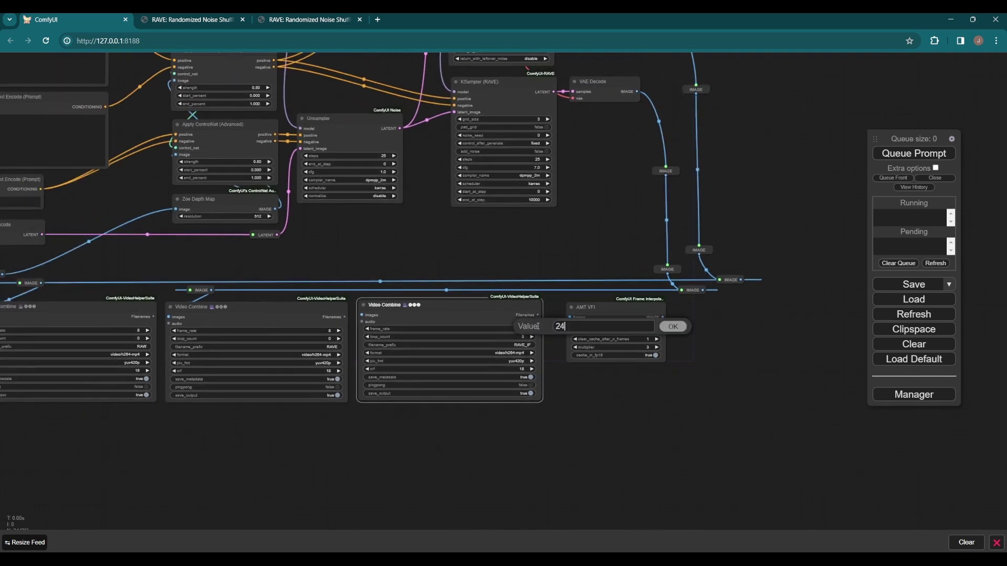
text(24)
key(Return)
click(603, 383)
Connect the RAVE image reroute to the AMT VFI frames input and its image output to the RAVE_IF Video Combine.
drag(616, 313, 609, 313)
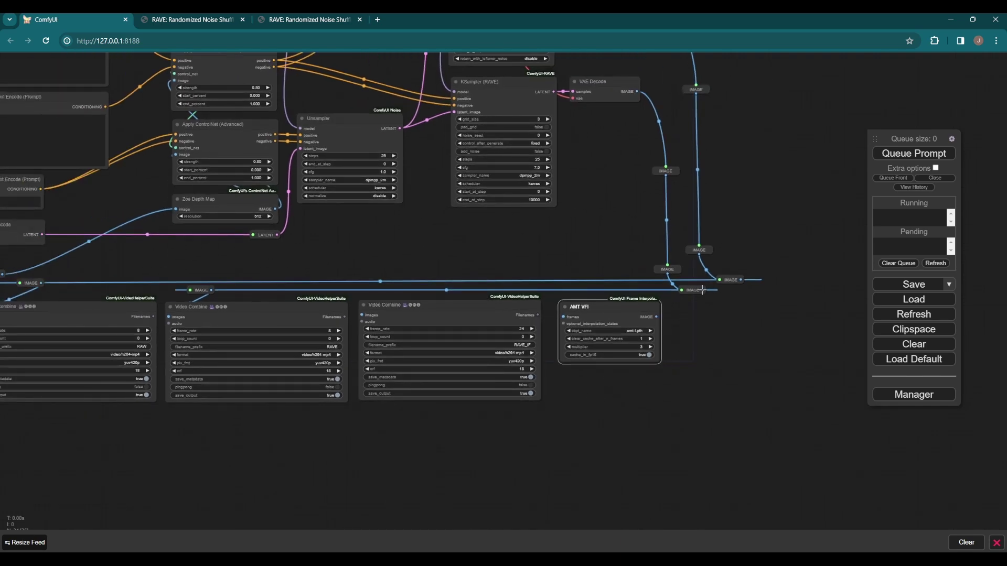
drag(703, 290, 564, 316)
drag(656, 317, 362, 314)
drag(619, 307, 609, 304)
click(650, 399)
Set clear_cache_after_n_frames on the AMT VFI node to 12.
scroll(650, 401, down, 1)
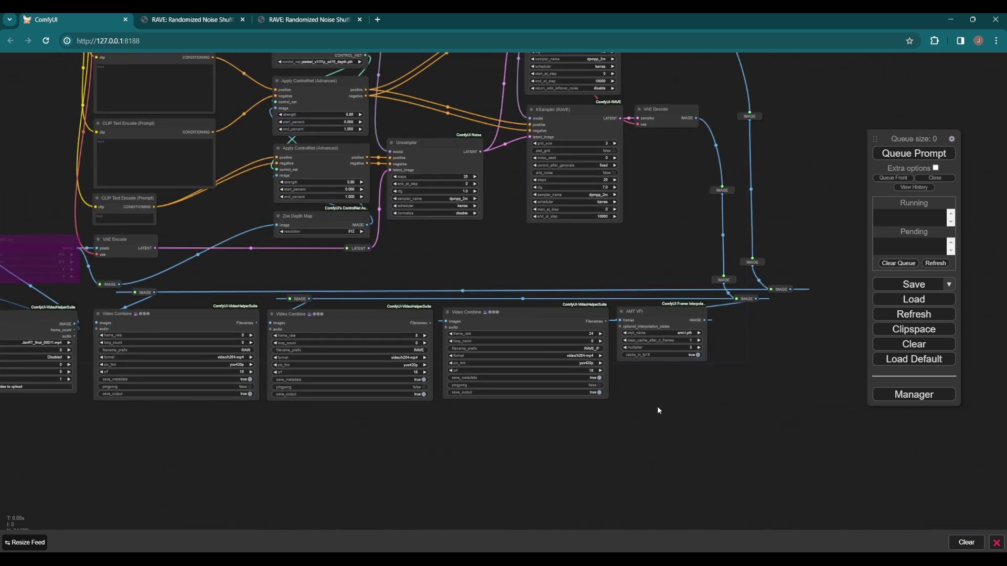
click(691, 344)
key(Return)
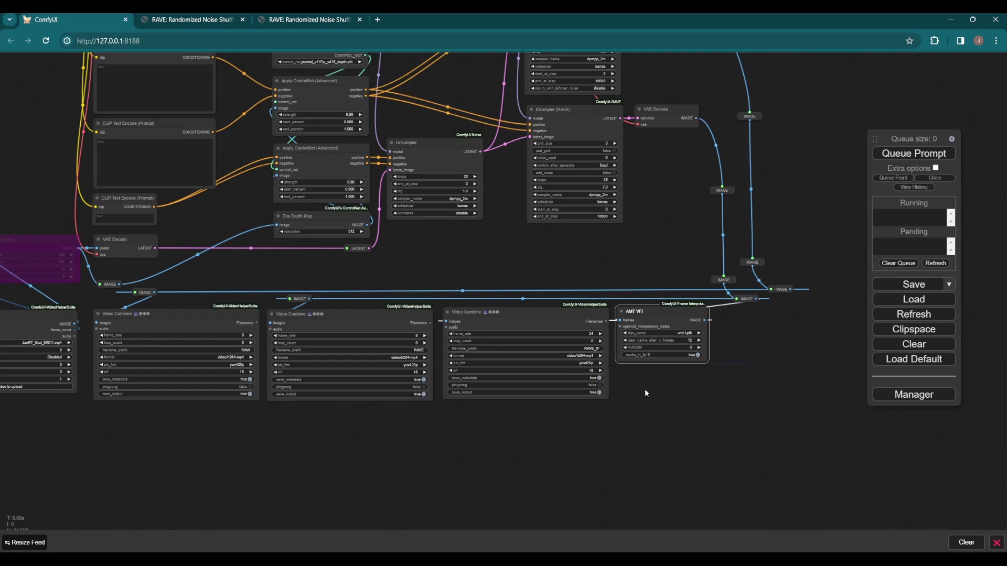
drag(645, 390, 708, 386)
scroll(697, 389, down, 2)
scroll(256, 409, up, 2)
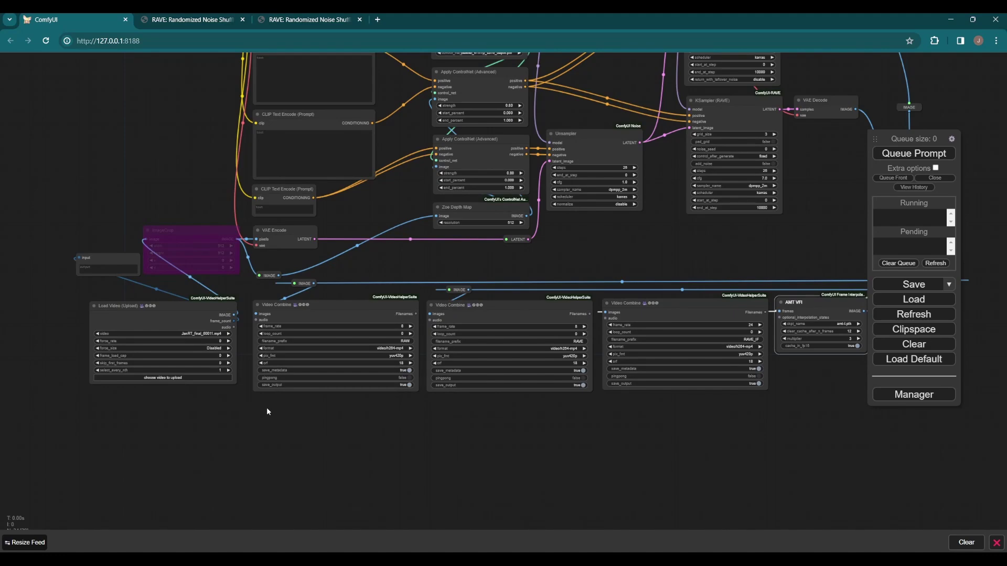
Select the wolf clip as the source video in the Load Video (Upload) node.
scroll(267, 408, down, 3)
scroll(442, 294, up, 4)
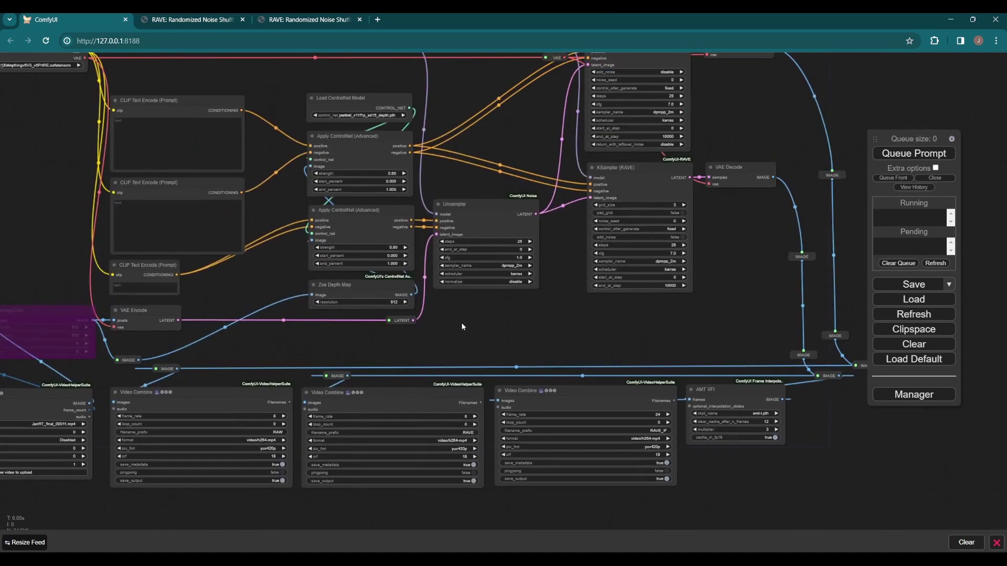
drag(453, 323, 549, 349)
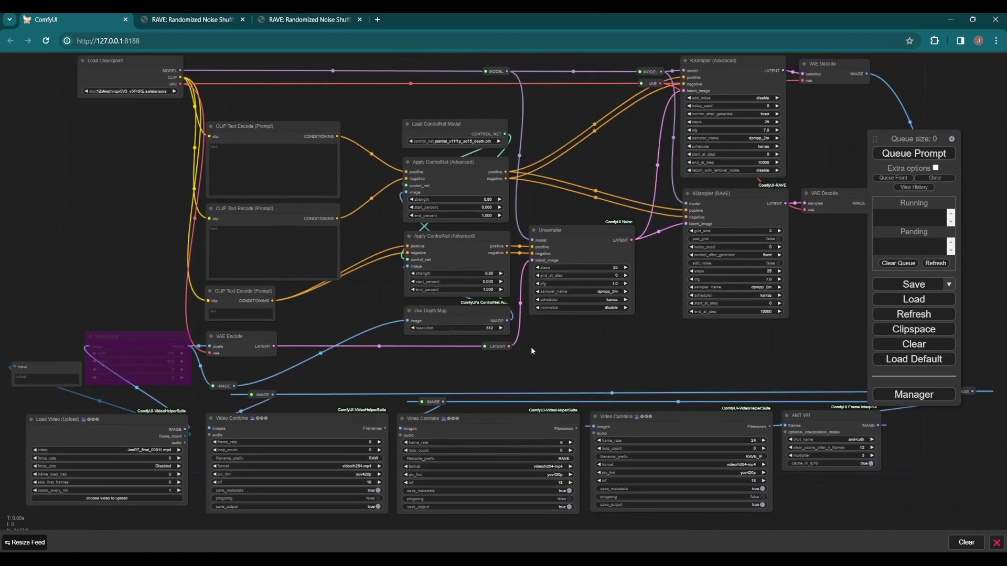
click(260, 161)
scroll(181, 218, down, 2)
drag(180, 218, 279, 143)
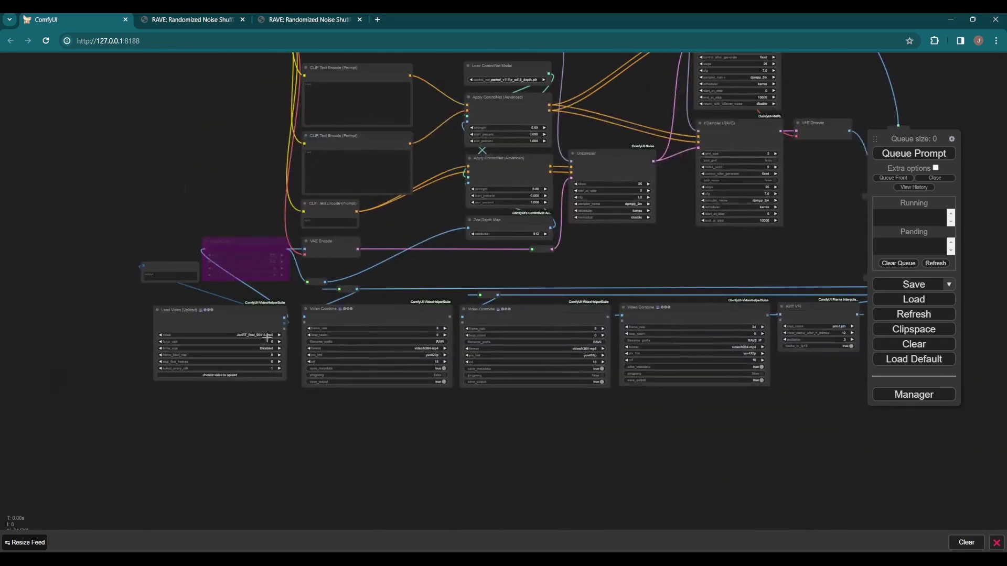
click(263, 336)
click(280, 354)
Show the video preview on the Load Video (Upload) node.
right_click(224, 348)
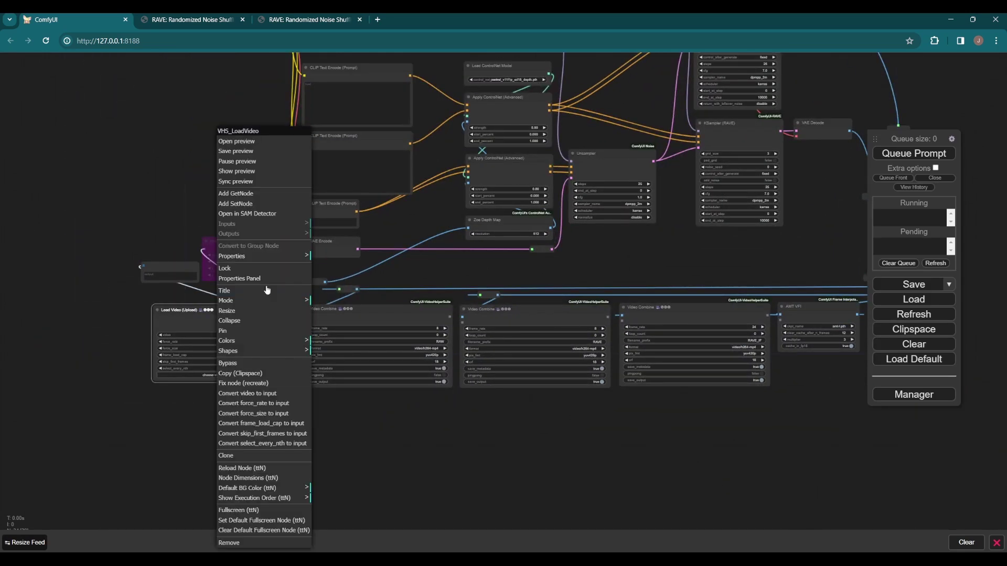
click(265, 167)
drag(259, 312, 263, 314)
Queue the completed workflow for a run.
drag(231, 173, 132, 228)
scroll(136, 225, down, 1)
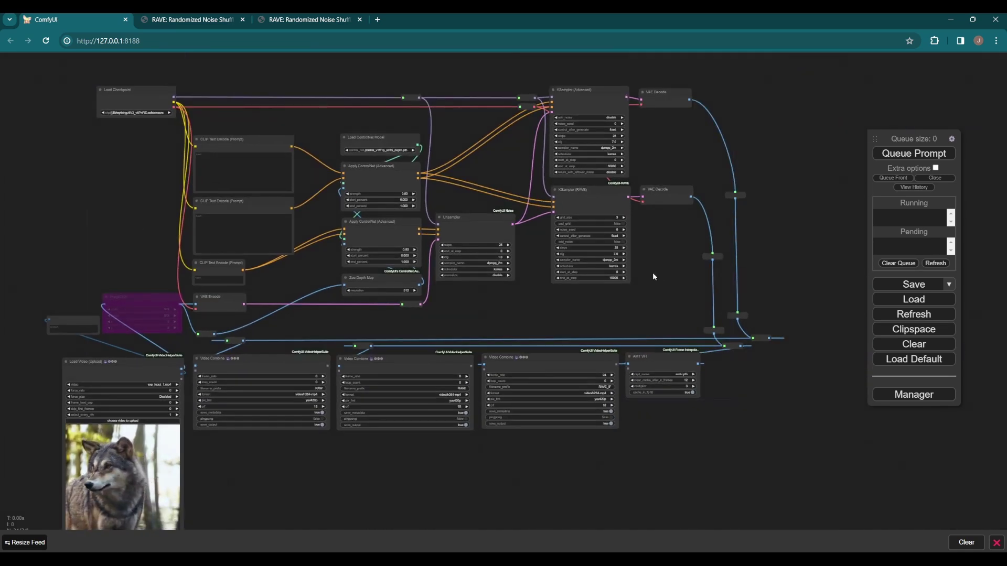
key(ctrl+Return)
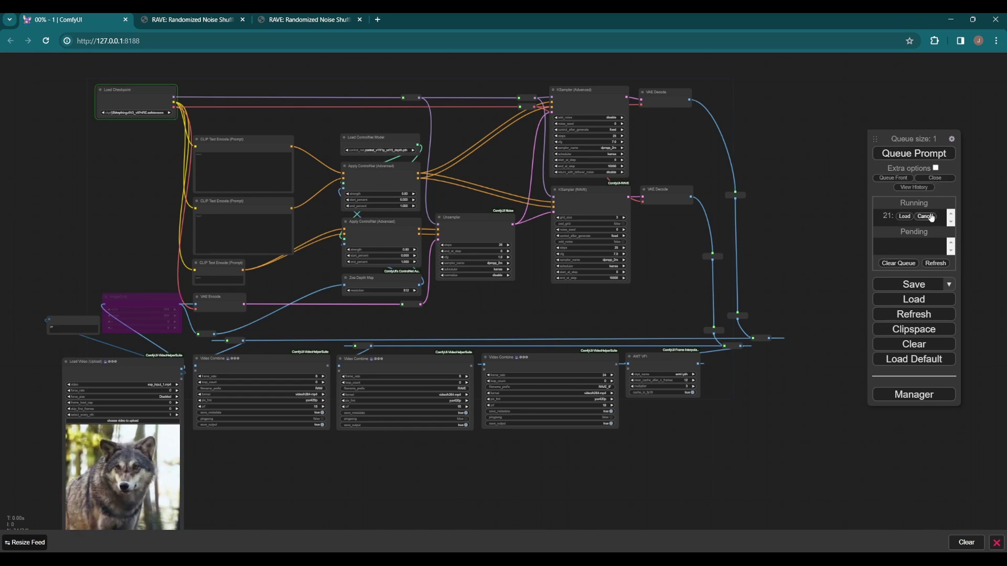